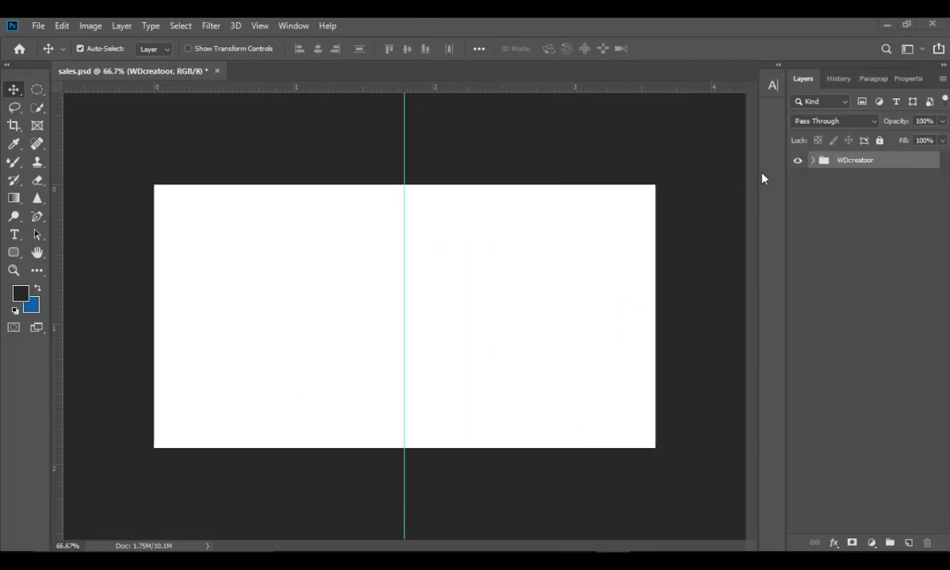
Expand the WDcreatoor and shapes groups and show the pic, Rectangle 1 and Rectangle 2 layers
{"action": "left_click", "coordinate": [812, 161]}
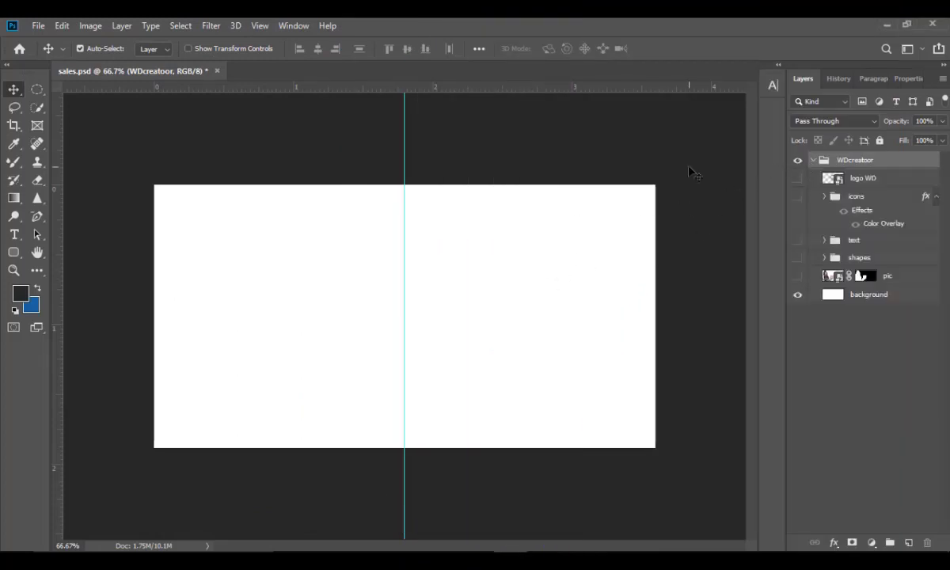
{"action": "left_click", "coordinate": [798, 279]}
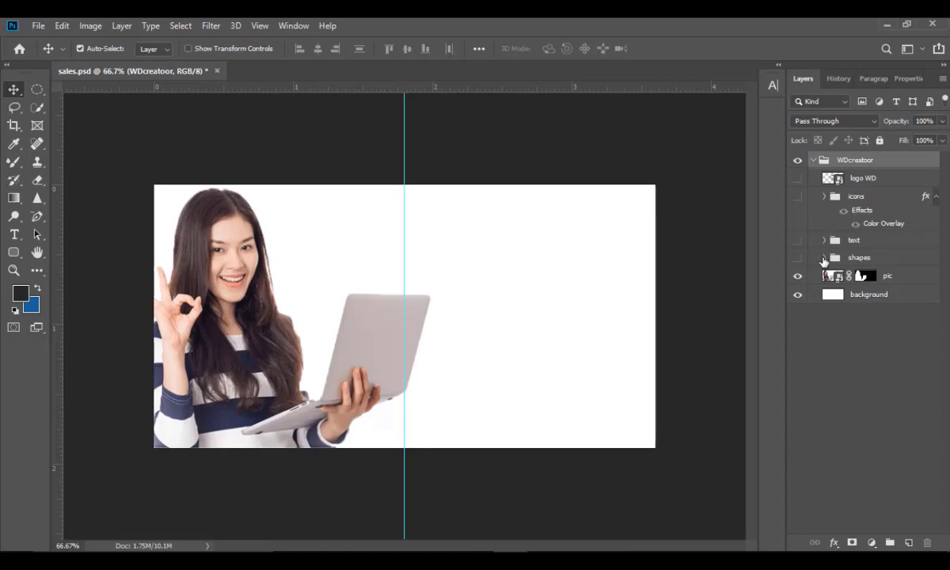
{"action": "left_click", "coordinate": [824, 258]}
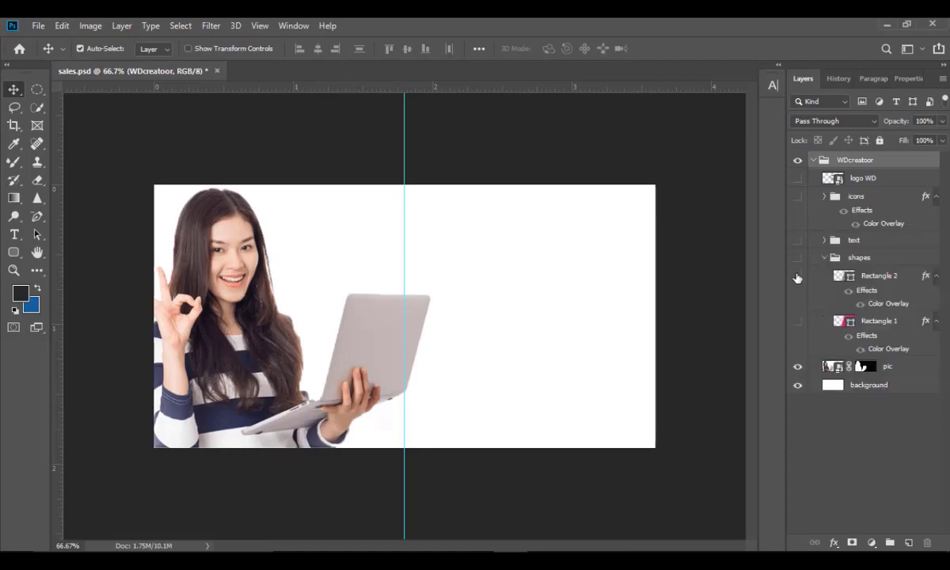
{"action": "left_click", "coordinate": [798, 322]}
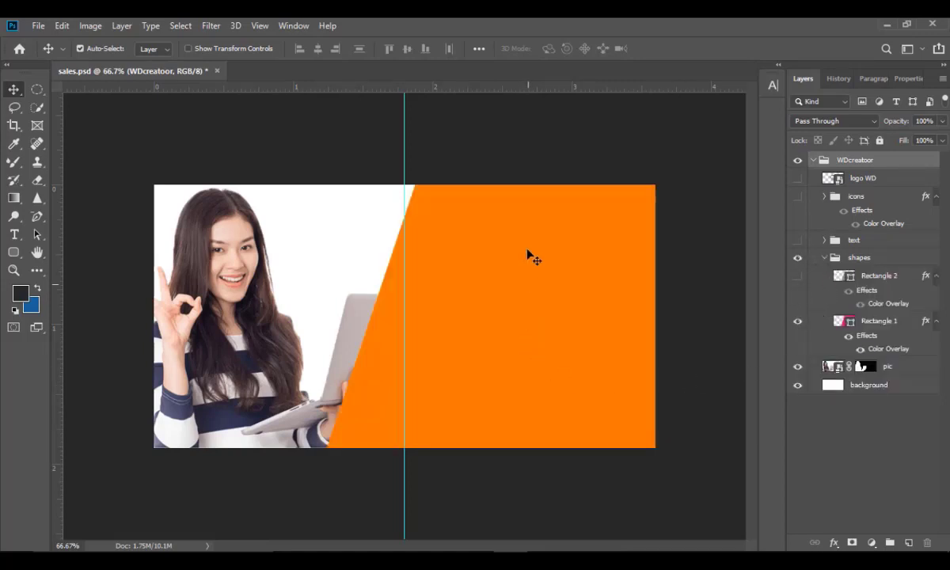
{"action": "left_click", "coordinate": [798, 276]}
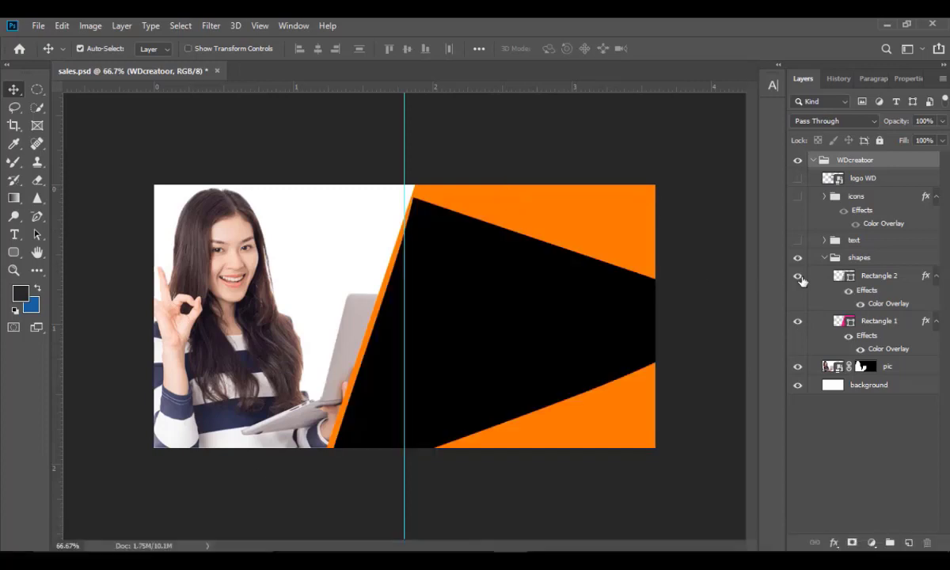
{"action": "left_click", "coordinate": [516, 348]}
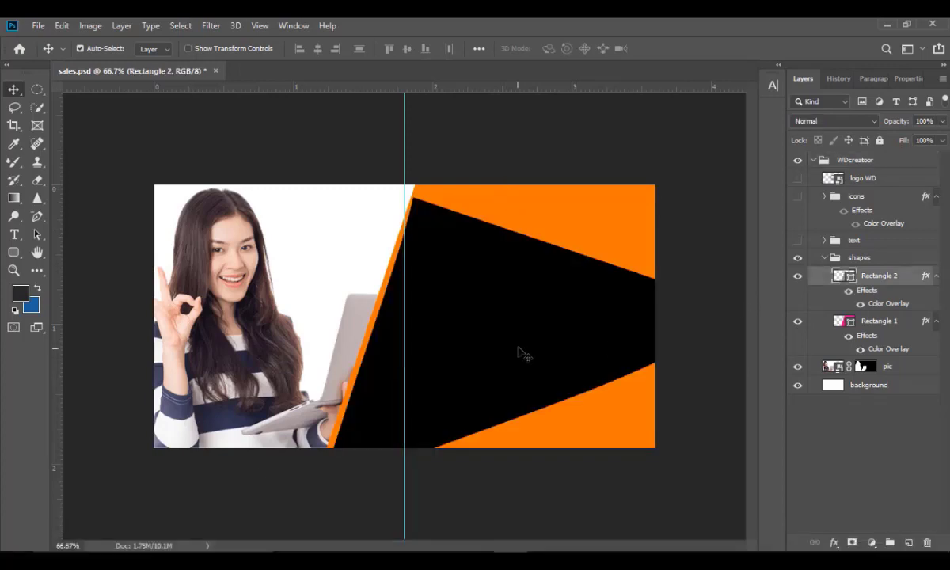
Hide Rectangle 2 and draw a plain rectangle about 461 by 486 px over the orange area
{"action": "left_click", "coordinate": [798, 277]}
{"action": "left_click", "coordinate": [14, 252]}
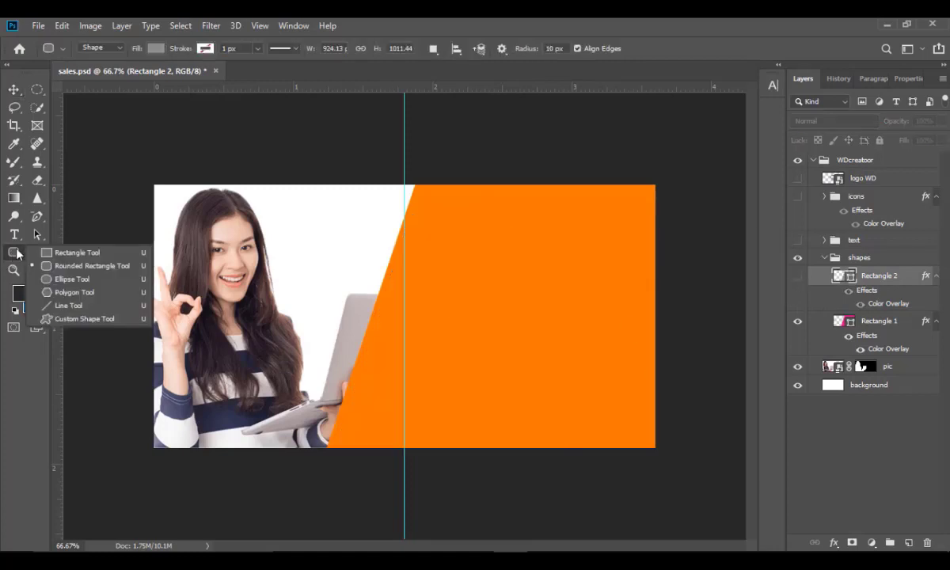
{"action": "left_click", "coordinate": [59, 265]}
{"action": "left_click", "coordinate": [13, 252]}
{"action": "left_click", "coordinate": [59, 238]}
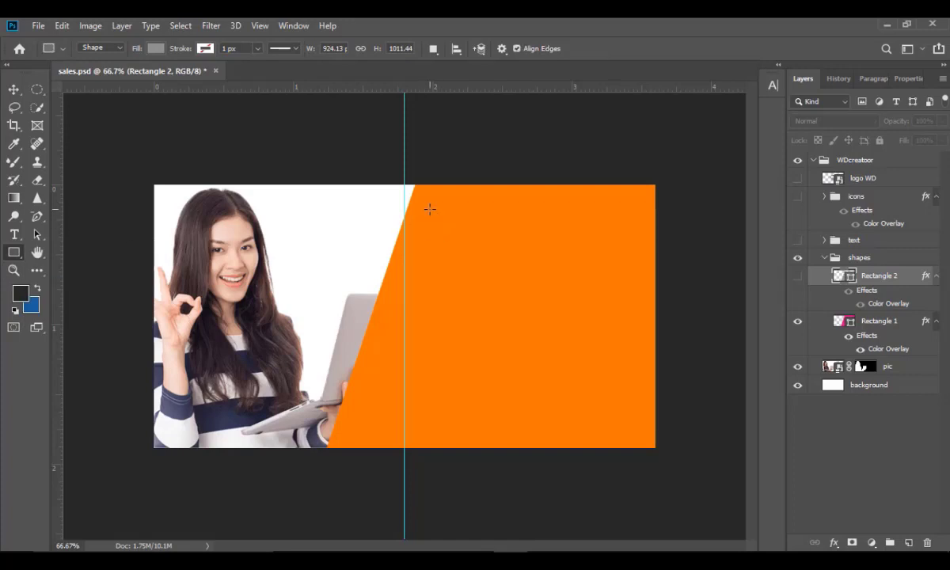
{"action": "left_click_drag", "start_coordinate": [428, 213], "coordinate": [640, 435]}
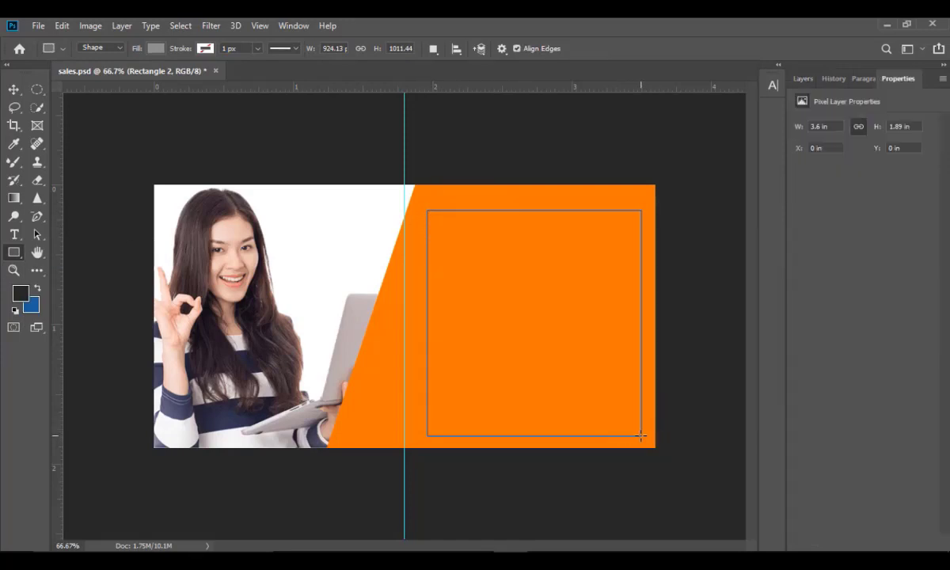
{"action": "left_click", "coordinate": [622, 145]}
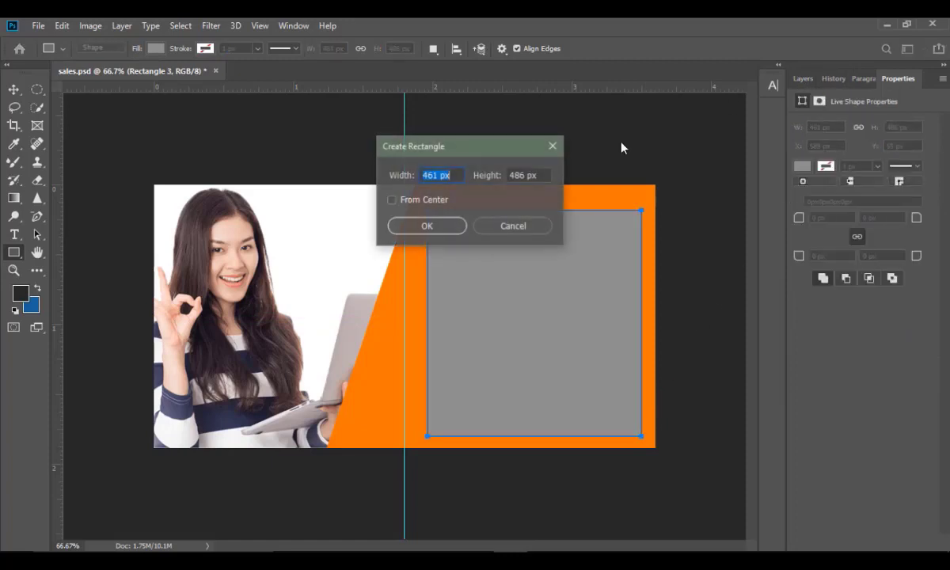
{"action": "left_click", "coordinate": [511, 226]}
Free-transform the grey rectangle: rotate it about 18°, place it along the orange shape's slanted edge and stretch its height to about 111%
{"action": "key", "text": "v"}
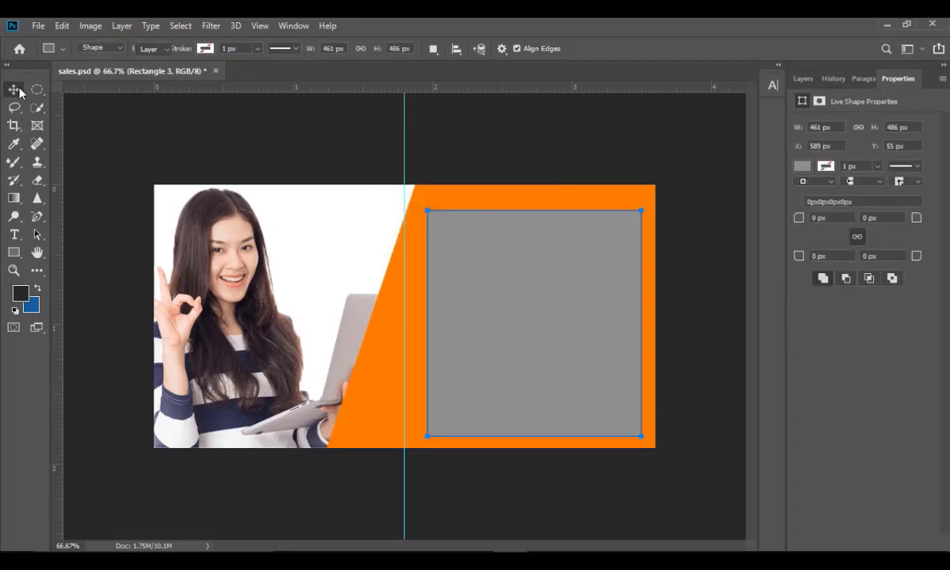
{"action": "key", "text": "ctrl+t"}
{"action": "right_click", "coordinate": [545, 349]}
{"action": "left_click", "coordinate": [520, 336]}
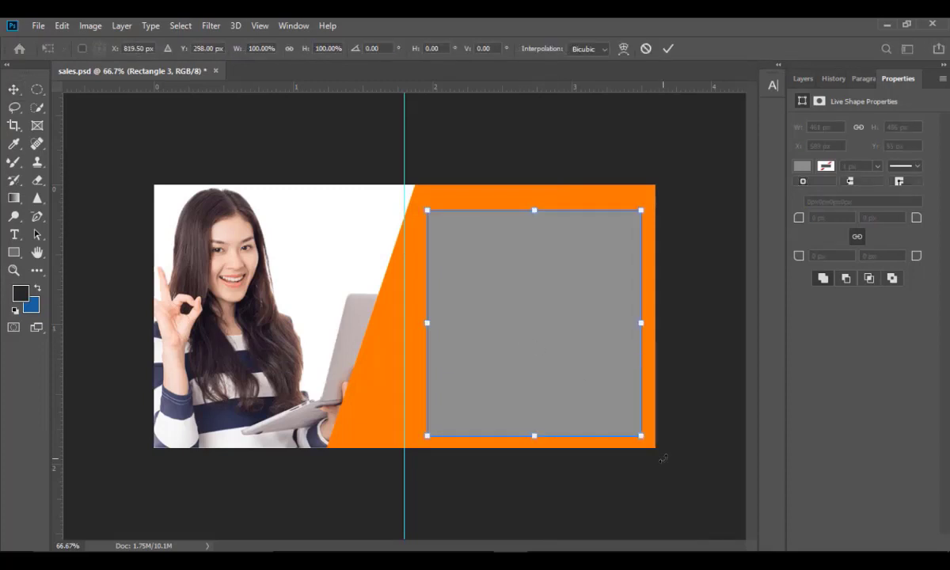
{"action": "left_click_drag", "start_coordinate": [651, 467], "coordinate": [620, 488]}
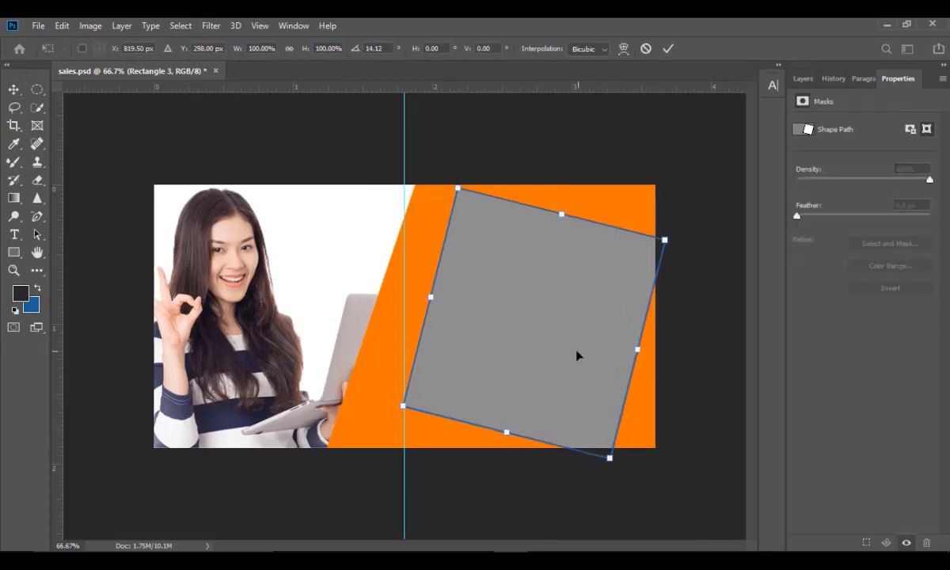
{"action": "left_click_drag", "start_coordinate": [542, 364], "coordinate": [514, 366]}
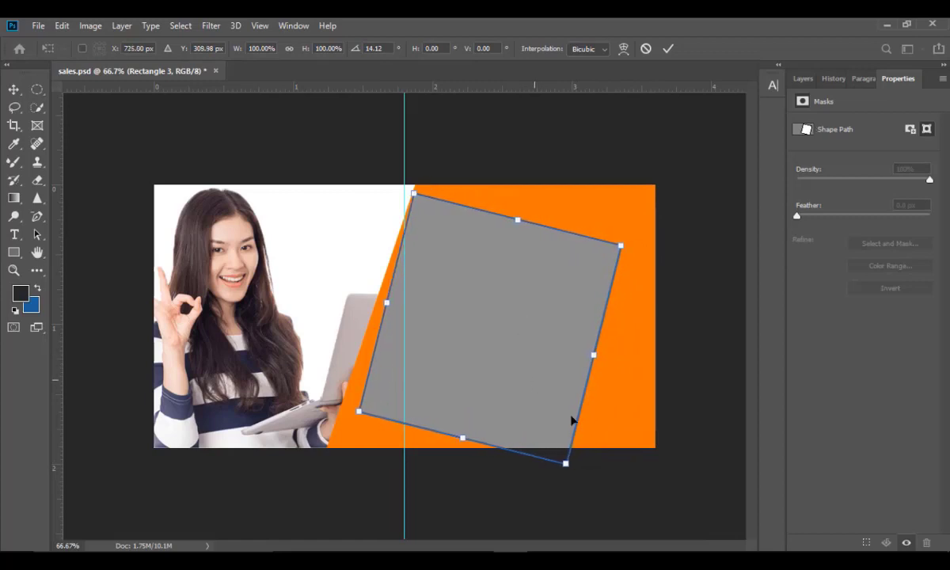
{"action": "left_click_drag", "start_coordinate": [596, 478], "coordinate": [581, 496]}
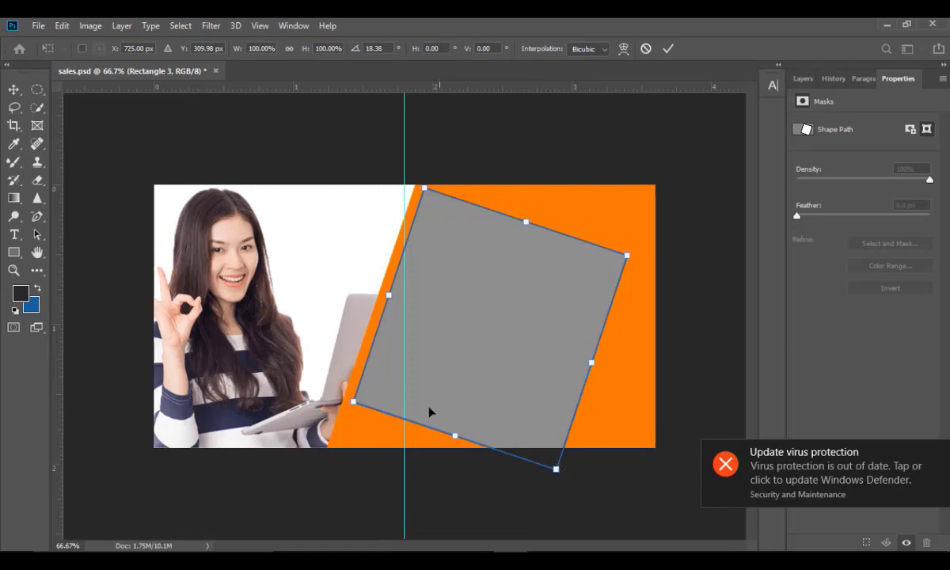
{"action": "left_click_drag", "start_coordinate": [454, 438], "coordinate": [448, 457]}
Warp the grey rectangle, pulling its upper and lower right corners out toward and beyond the canvas's right edge
{"action": "right_click", "coordinate": [479, 397]}
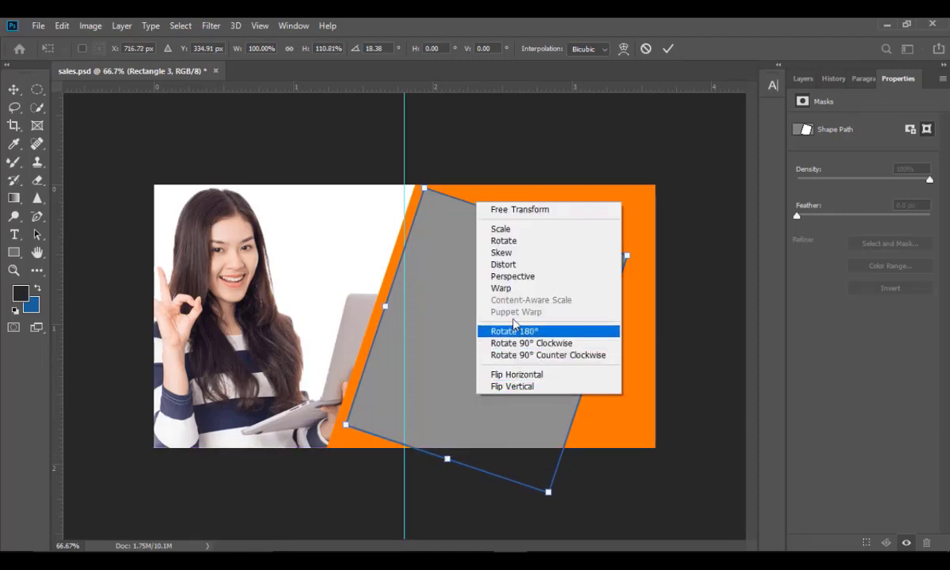
{"action": "left_click", "coordinate": [510, 288]}
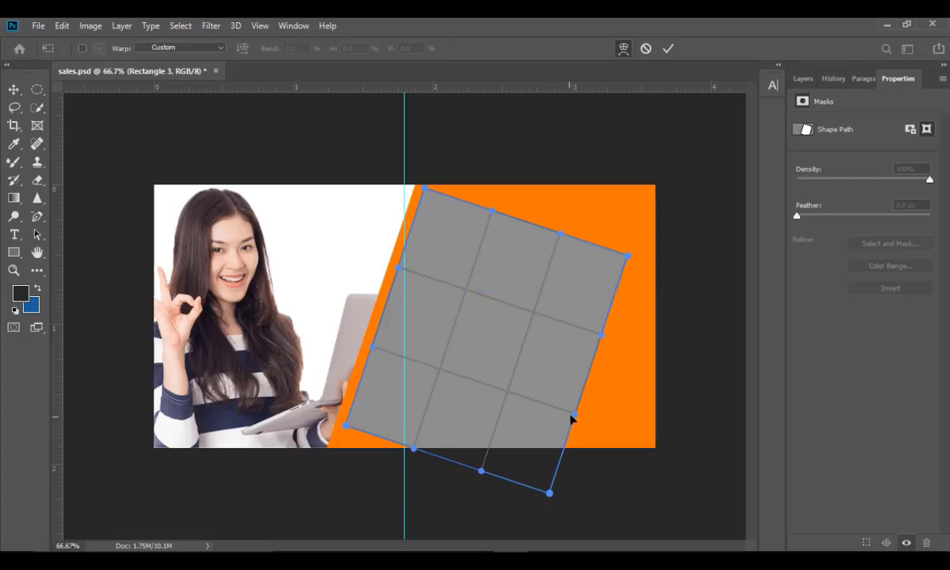
{"action": "left_click_drag", "start_coordinate": [573, 415], "coordinate": [717, 296]}
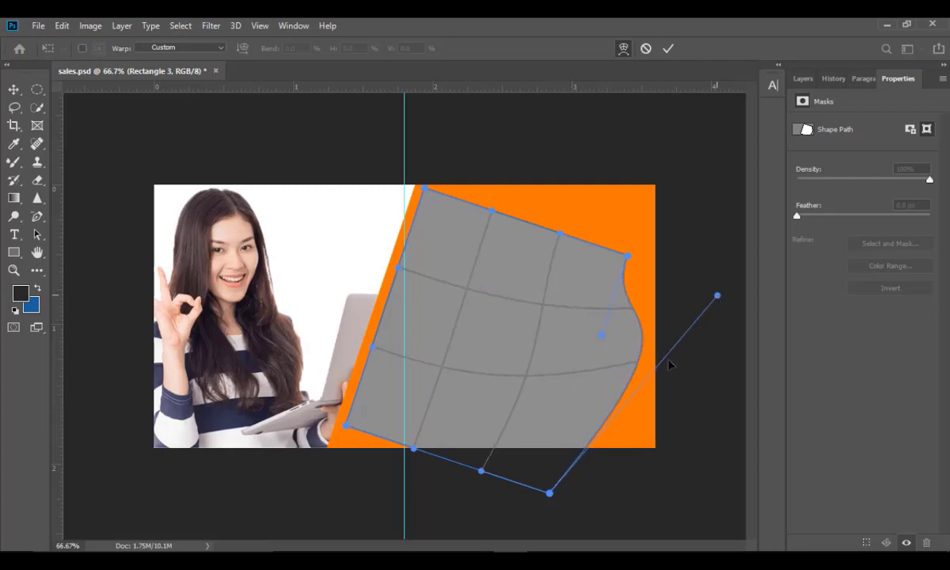
{"action": "left_click_drag", "start_coordinate": [566, 475], "coordinate": [719, 305]}
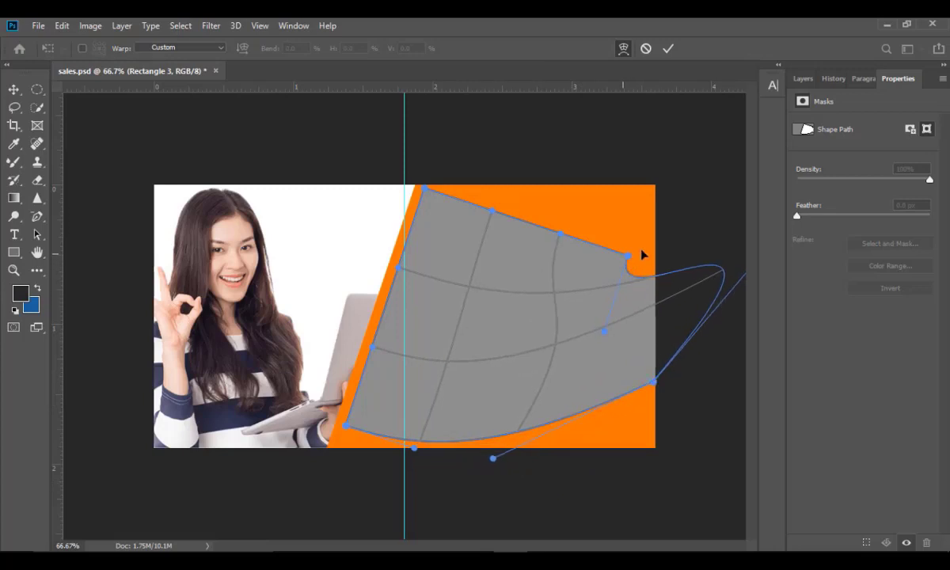
{"action": "left_click_drag", "start_coordinate": [642, 254], "coordinate": [687, 235]}
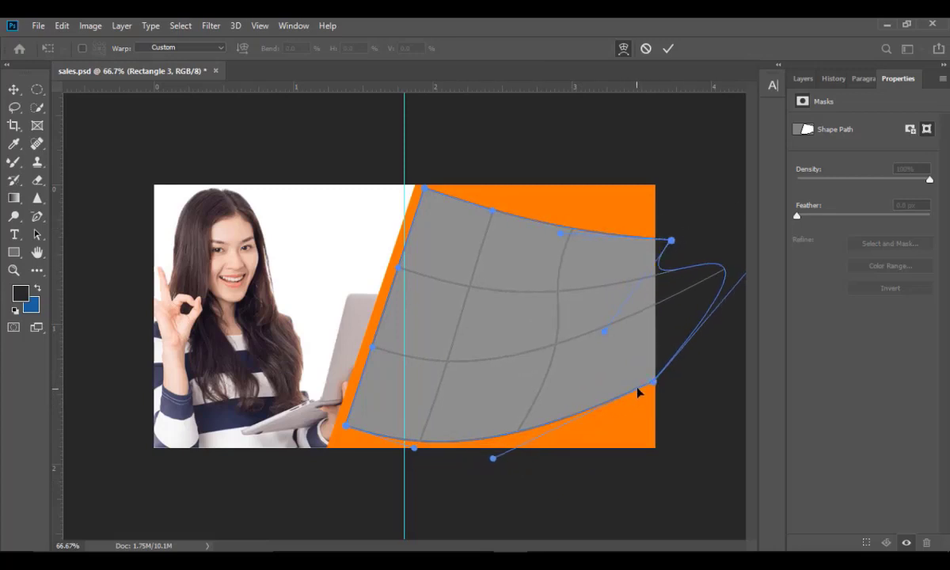
{"action": "left_click_drag", "start_coordinate": [638, 393], "coordinate": [714, 322]}
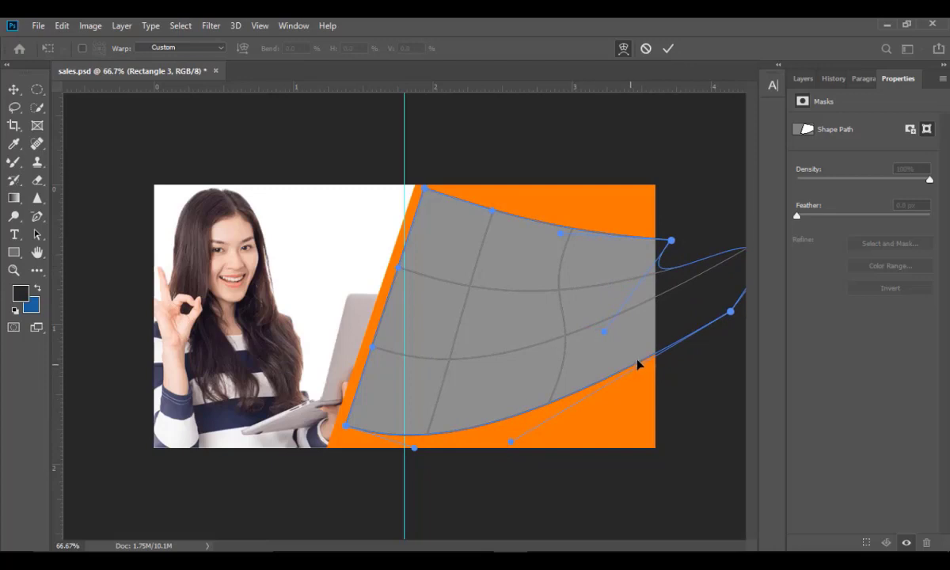
Refine the warp so the grey shape's upper and lower edges taper past the canvas's right side, and apply it
{"action": "left_click_drag", "start_coordinate": [638, 364], "coordinate": [675, 335]}
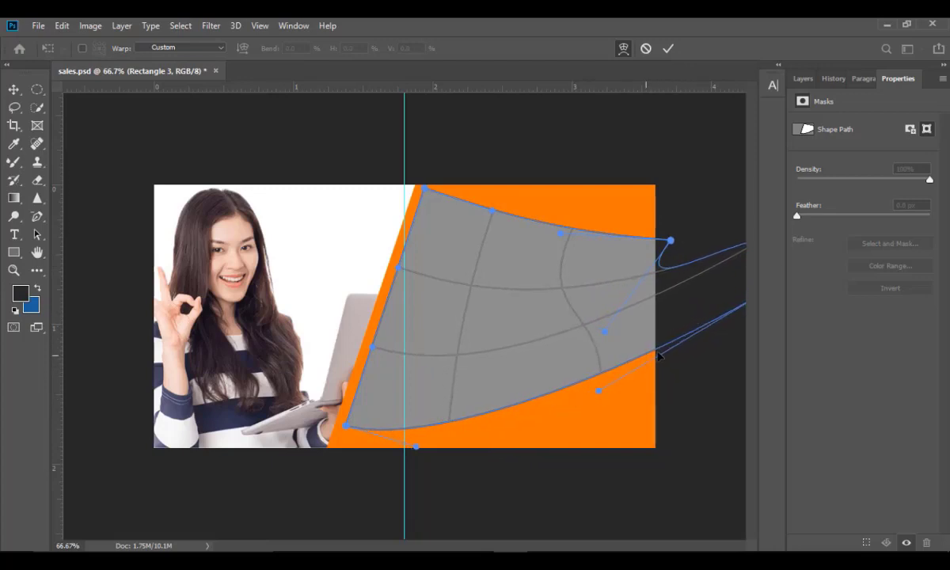
{"action": "left_click_drag", "start_coordinate": [599, 391], "coordinate": [720, 304]}
{"action": "left_click_drag", "start_coordinate": [618, 356], "coordinate": [681, 340]}
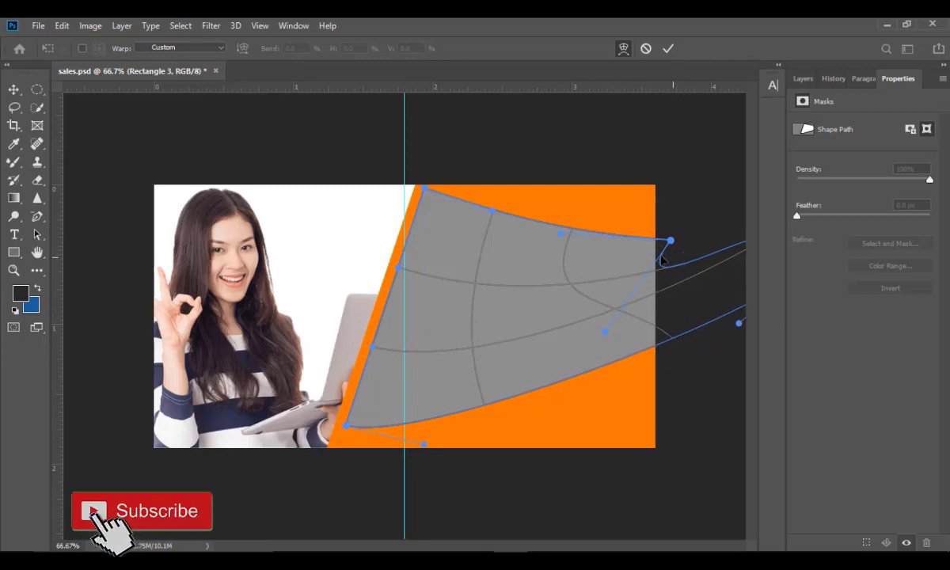
{"action": "left_click_drag", "start_coordinate": [657, 254], "coordinate": [708, 287]}
{"action": "mouse_move", "coordinate": [637, 350]}
{"action": "left_mouse_down"}
{"action": "mouse_move", "coordinate": [653, 352]}
{"action": "mouse_move", "coordinate": [632, 362]}
{"action": "left_mouse_up"}
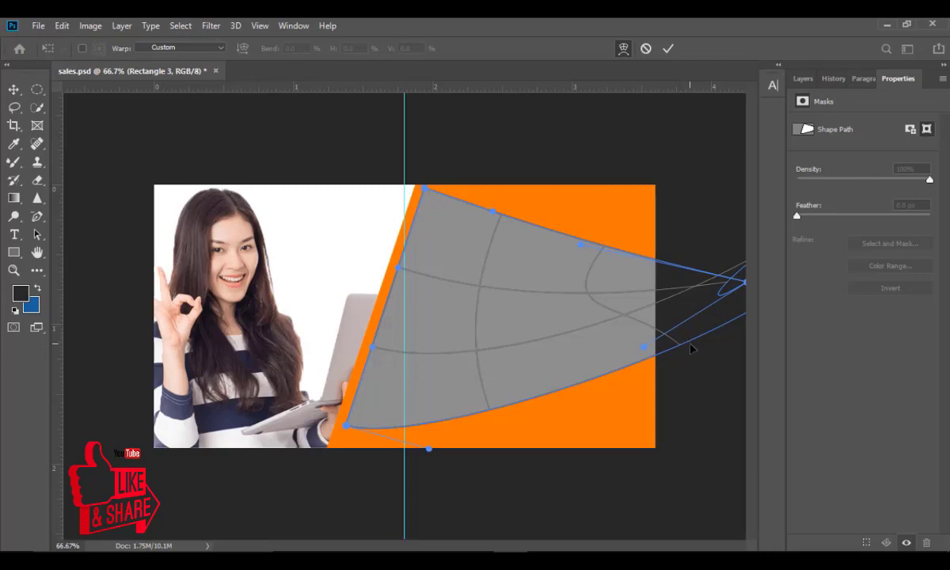
{"action": "left_click_drag", "start_coordinate": [596, 376], "coordinate": [738, 348]}
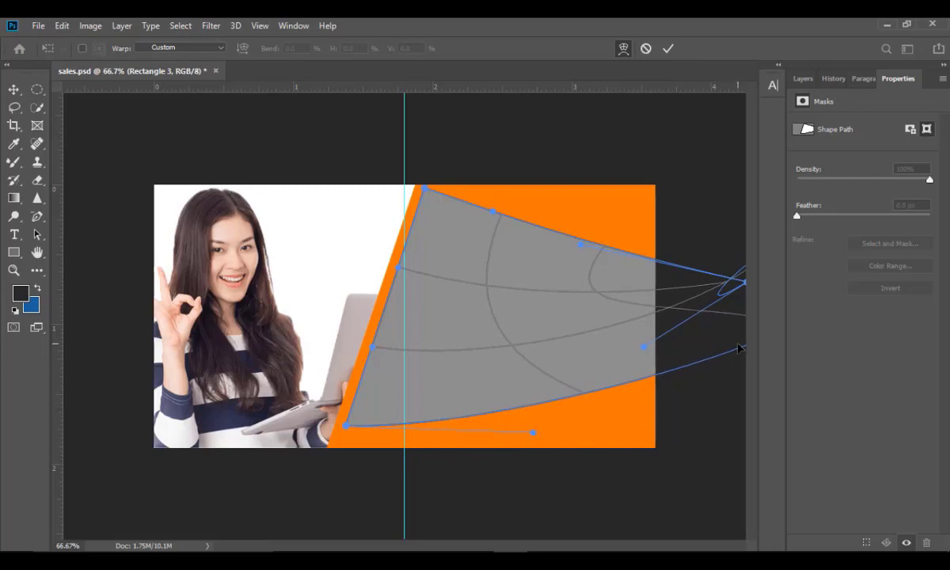
{"action": "left_click_drag", "start_coordinate": [654, 380], "coordinate": [709, 350]}
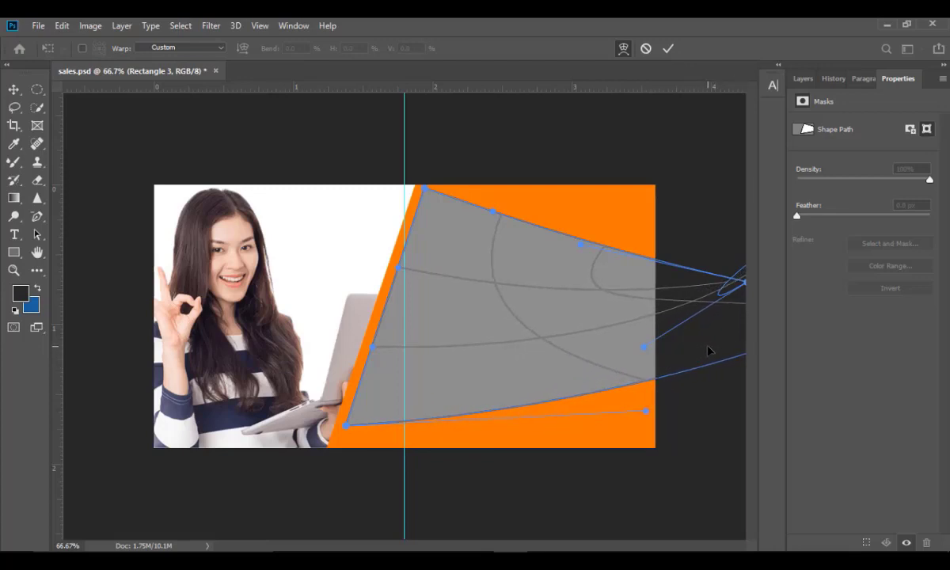
{"action": "key", "text": "Return"}
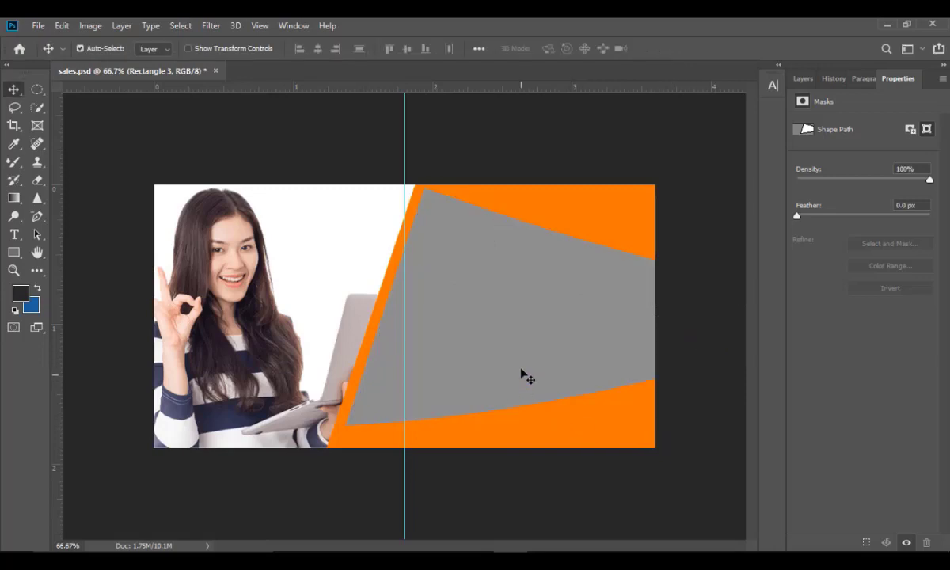
Delete the warped grey Rectangle 3 layer and show Rectangle 2 again
{"action": "left_click", "coordinate": [801, 81]}
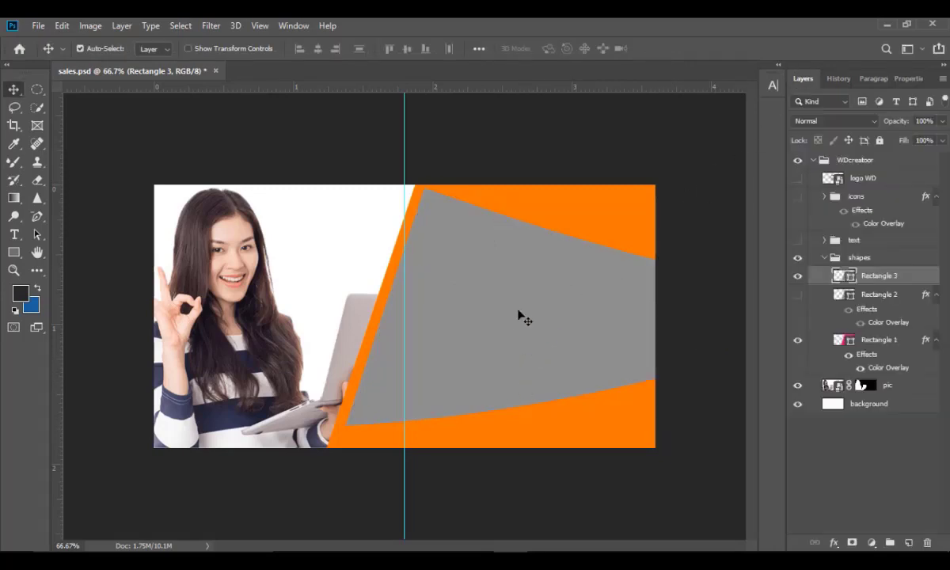
{"action": "left_click", "coordinate": [798, 277]}
{"action": "left_click", "coordinate": [798, 294]}
{"action": "key", "text": "Delete"}
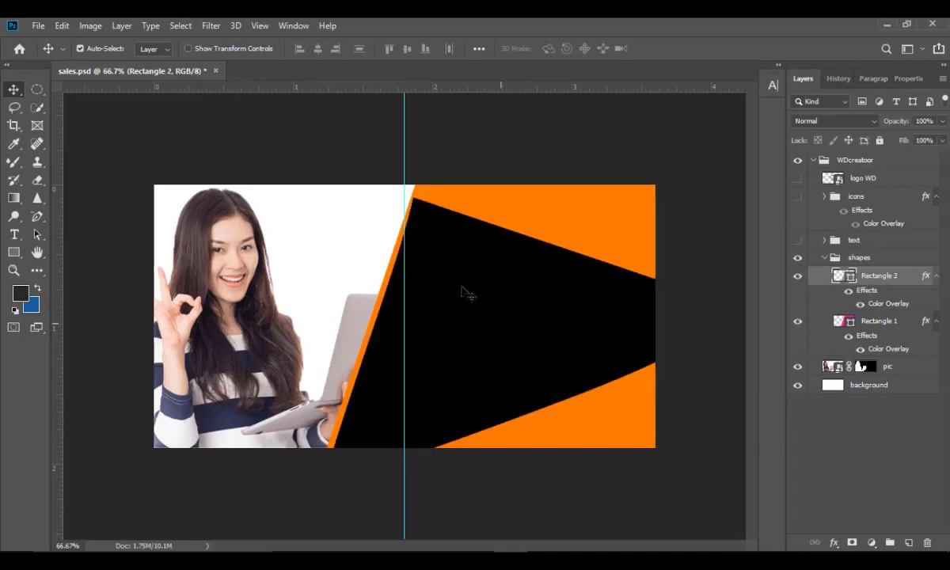
Collapse the shapes group, expand the text group and show its Sale, Lorem Ipsum, Nulla consequat and 50% OFF layers
{"action": "left_click", "coordinate": [825, 259]}
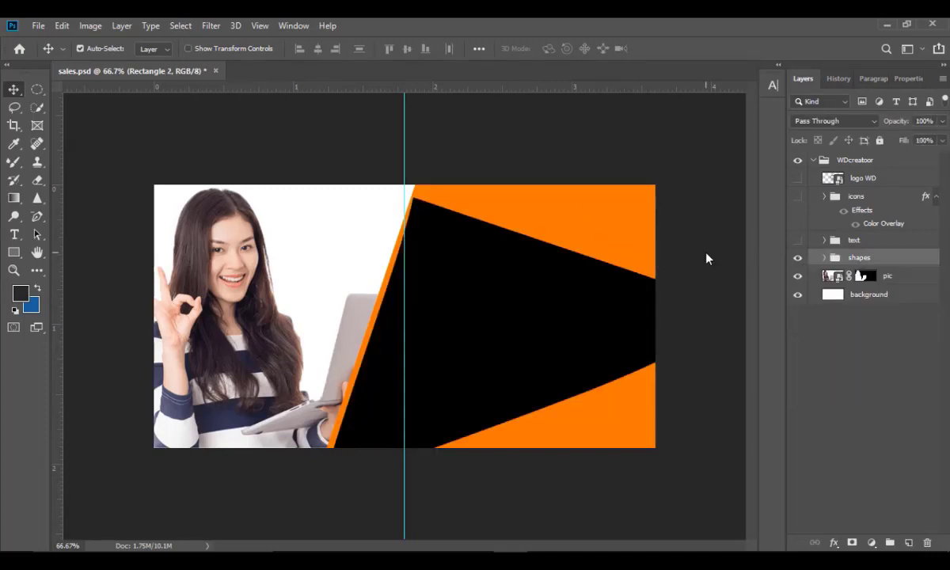
{"action": "left_click", "coordinate": [529, 334]}
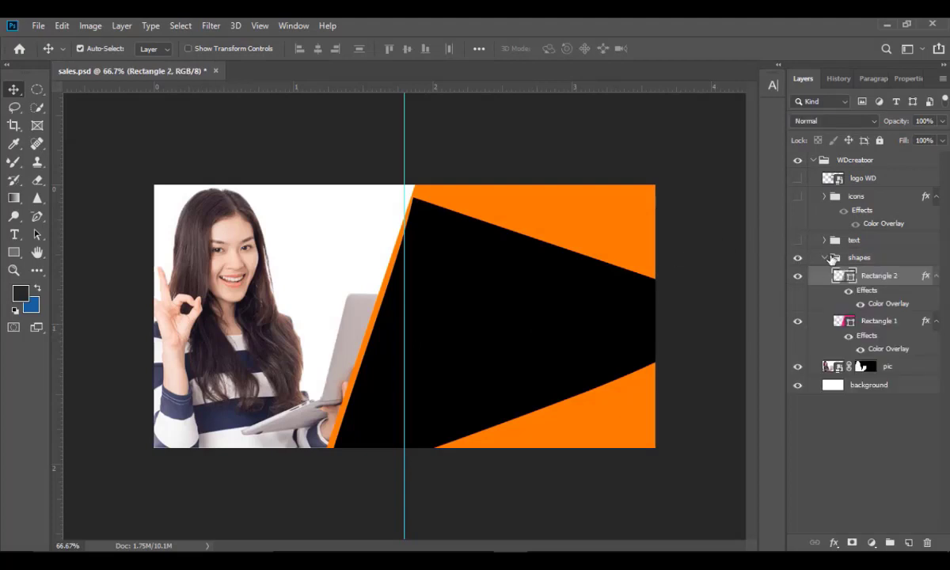
{"action": "left_click", "coordinate": [825, 259]}
{"action": "left_click", "coordinate": [824, 239]}
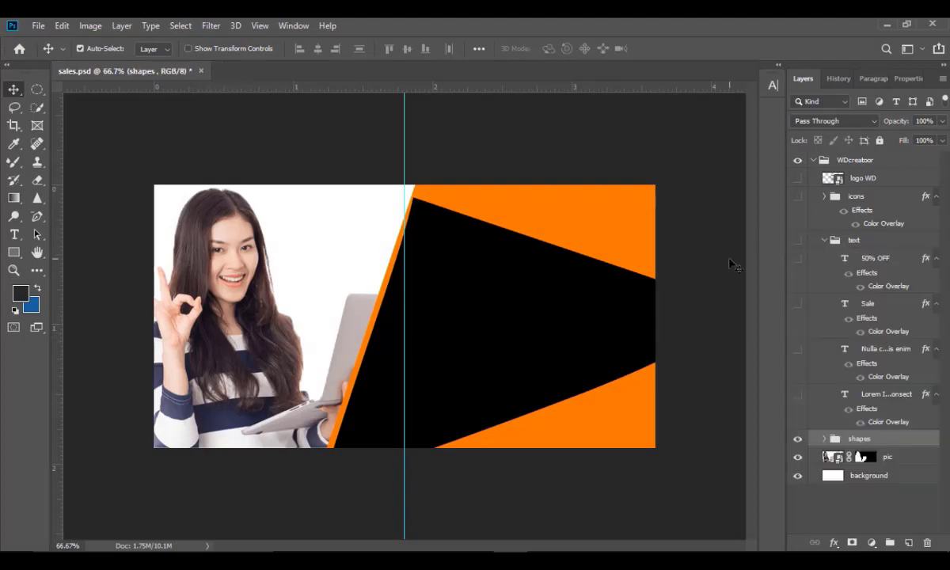
{"action": "left_click", "coordinate": [798, 306]}
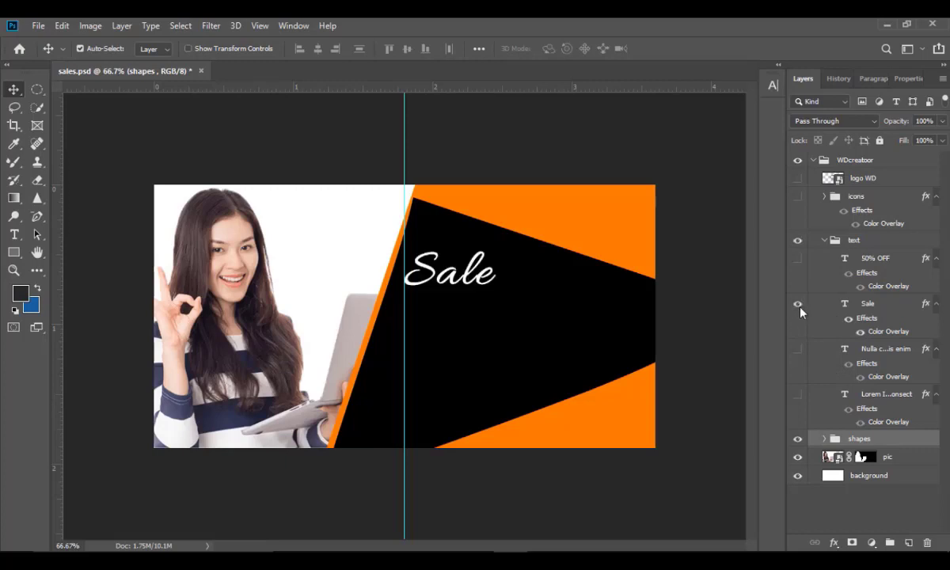
{"action": "left_click", "coordinate": [798, 396]}
{"action": "left_click", "coordinate": [797, 350]}
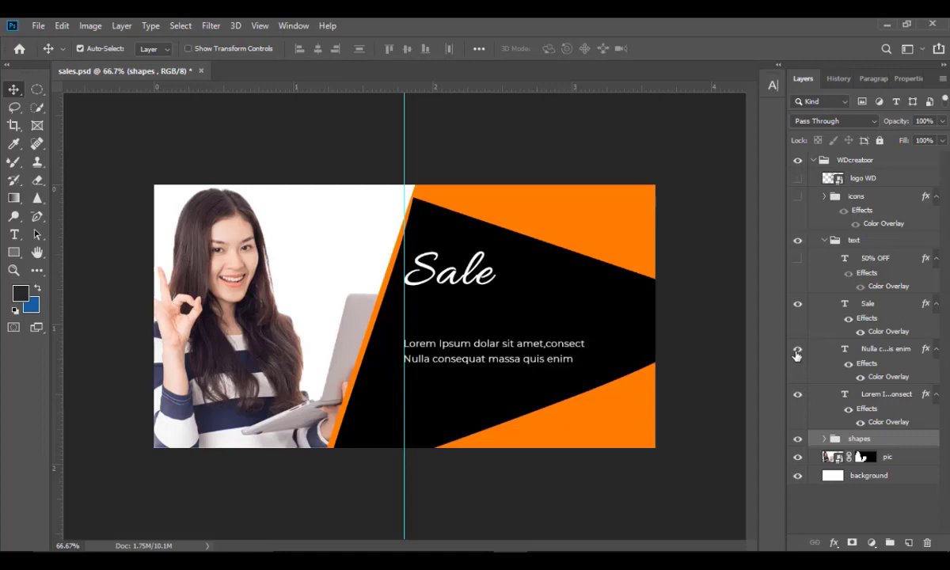
{"action": "left_click", "coordinate": [797, 259]}
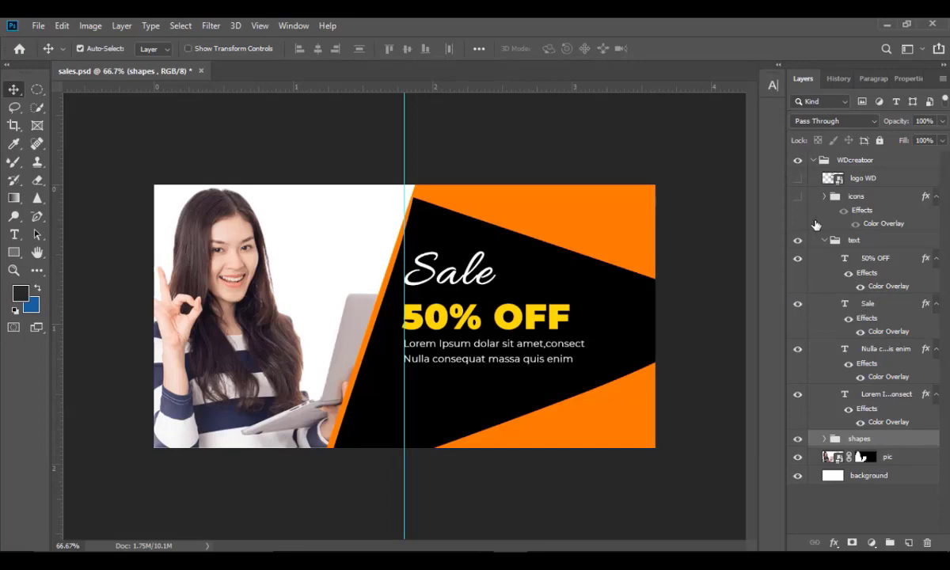
Examine the Sale text layer's font, style, size and kerning in the character settings, then close them
{"action": "left_click", "coordinate": [866, 315]}
{"action": "left_click", "coordinate": [774, 85]}
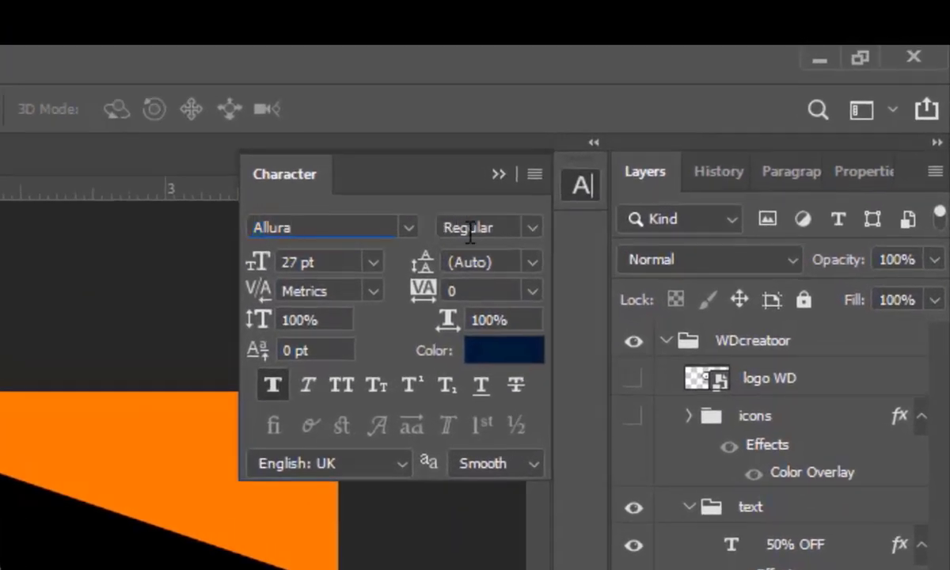
{"action": "left_click", "coordinate": [470, 231]}
{"action": "left_click", "coordinate": [314, 269]}
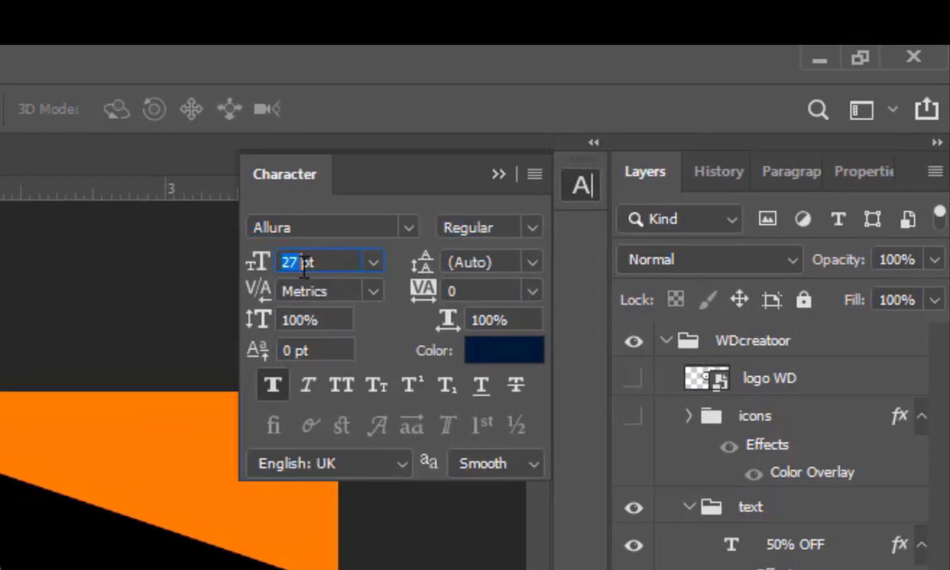
{"action": "left_click", "coordinate": [306, 226]}
{"action": "left_click", "coordinate": [480, 223]}
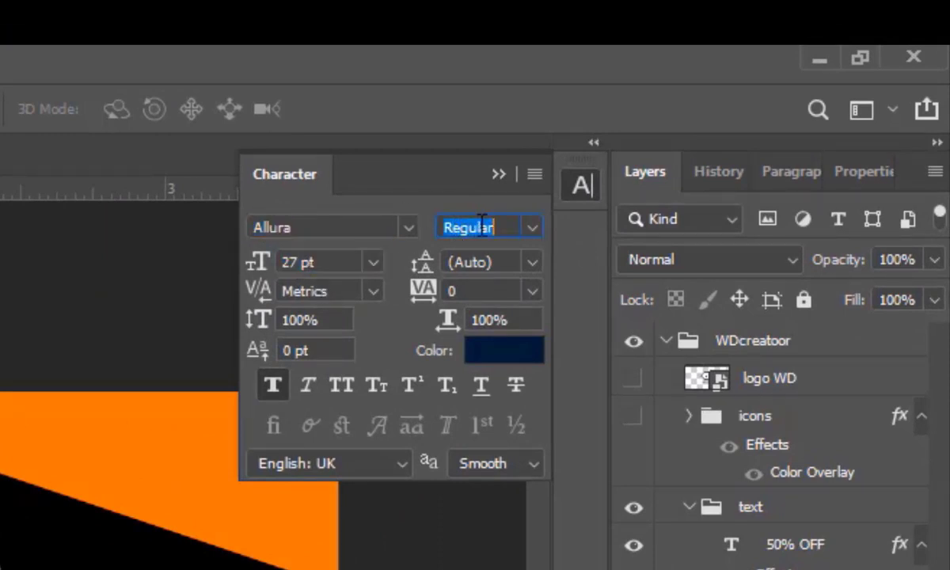
{"action": "left_click", "coordinate": [299, 262]}
{"action": "double_click", "coordinate": [292, 262]}
{"action": "left_click", "coordinate": [297, 291]}
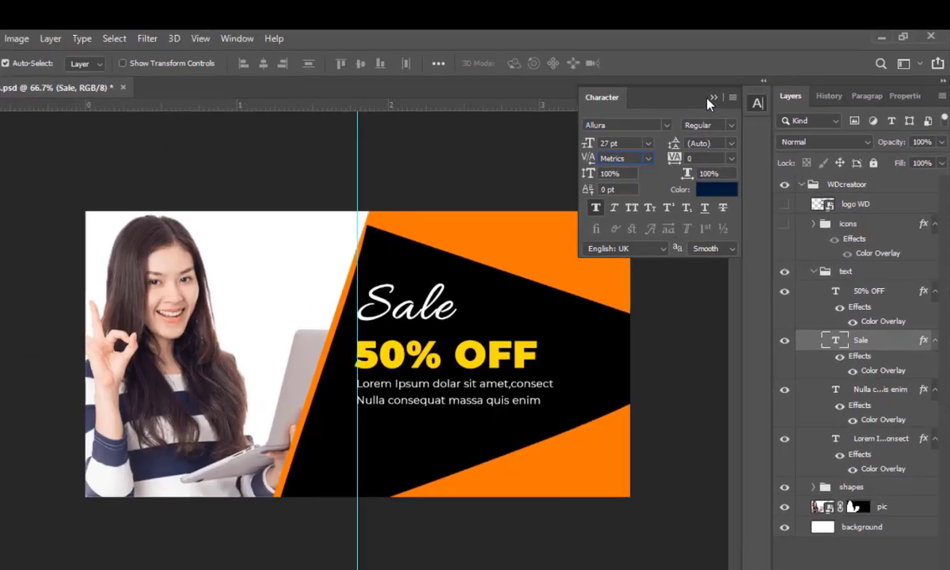
{"action": "left_click", "coordinate": [541, 160]}
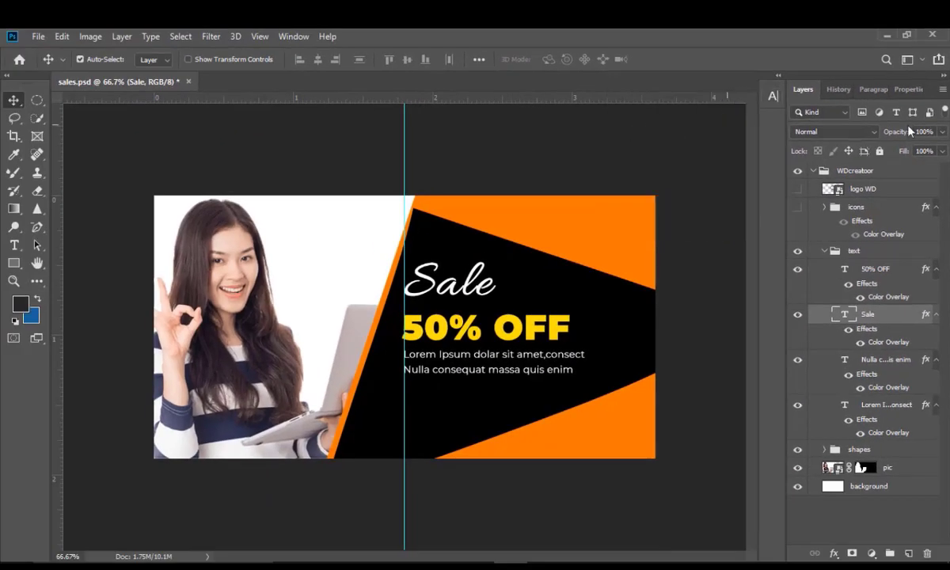
Collapse the text group and show the icons group's website text, 012-placeholder, 024-browser, 004-email and Daco_1311658 layers
{"action": "left_click", "coordinate": [824, 250]}
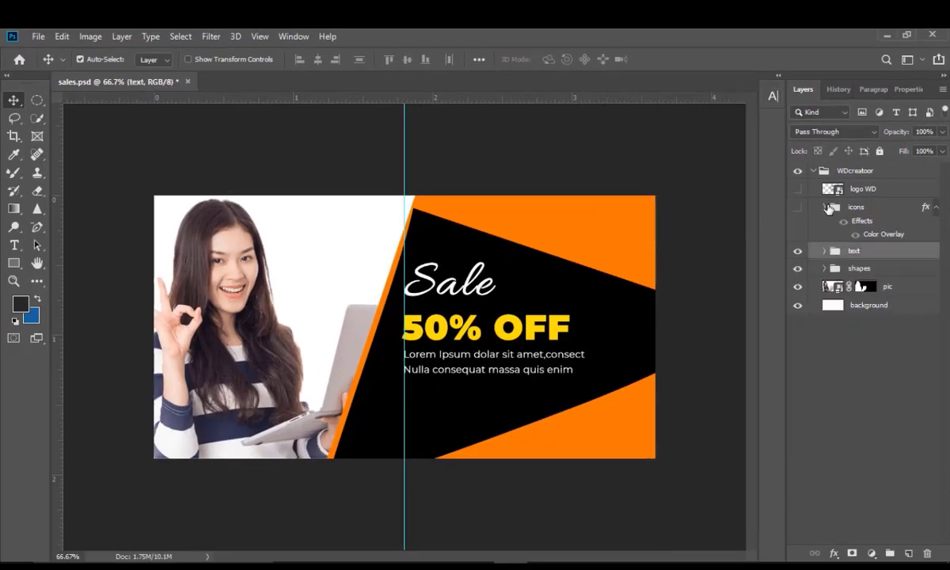
{"action": "left_click", "coordinate": [825, 207]}
{"action": "left_click", "coordinate": [825, 208]}
{"action": "left_click", "coordinate": [825, 208]}
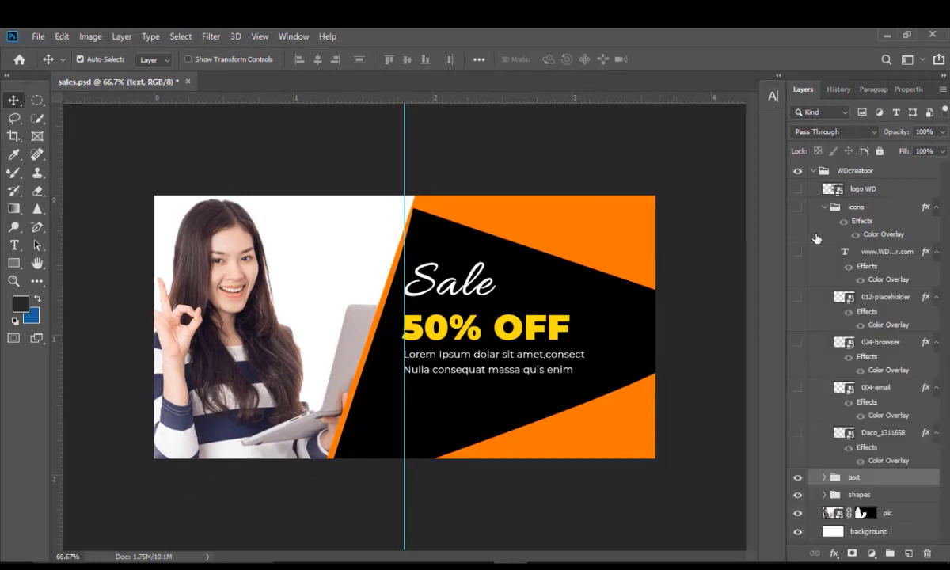
{"action": "left_click", "coordinate": [797, 252]}
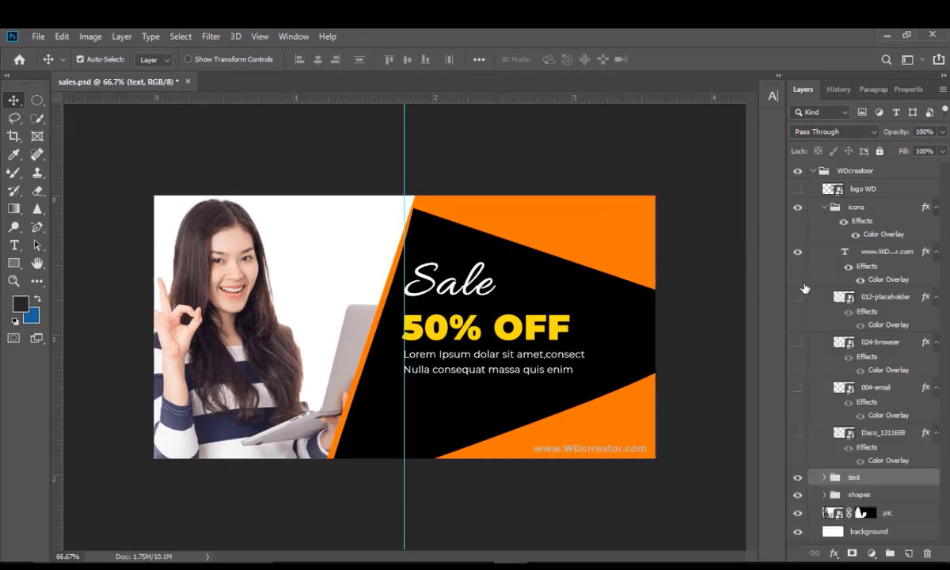
{"action": "left_click_drag", "start_coordinate": [800, 303], "coordinate": [796, 376]}
{"action": "left_click", "coordinate": [797, 390]}
{"action": "left_click", "coordinate": [798, 434]}
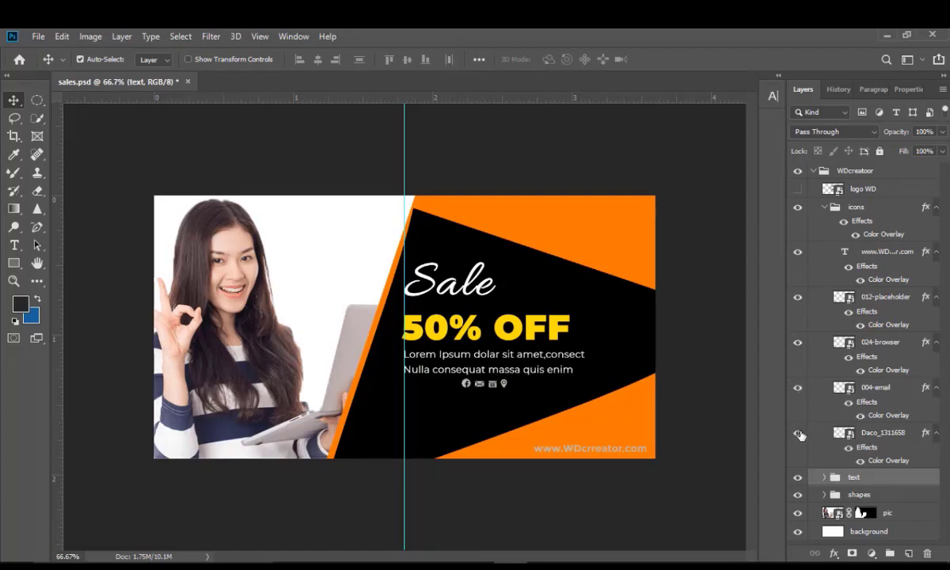
{"action": "left_click", "coordinate": [823, 207]}
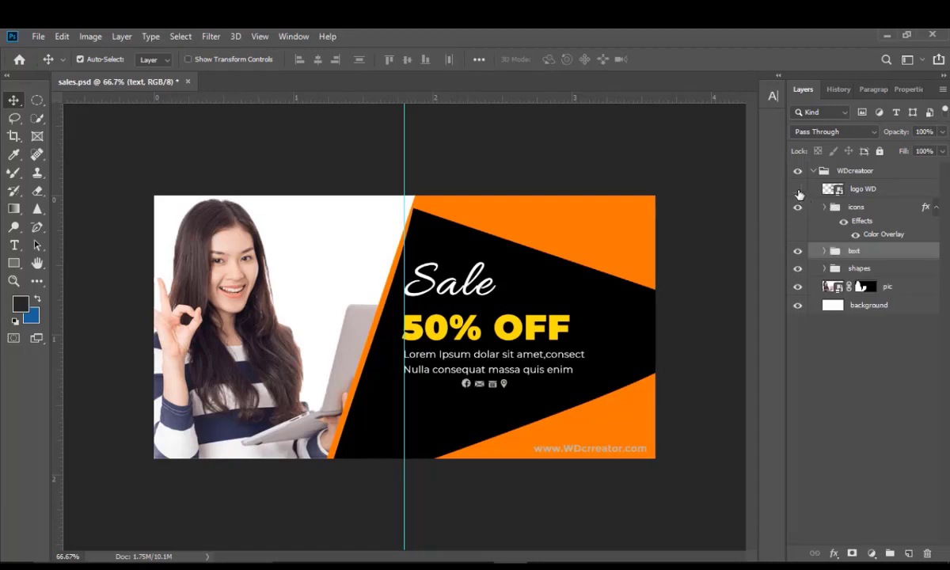
Show the logo WD layer and transform it to about 14% scale in the banner's upper right corner
{"action": "left_click", "coordinate": [798, 189]}
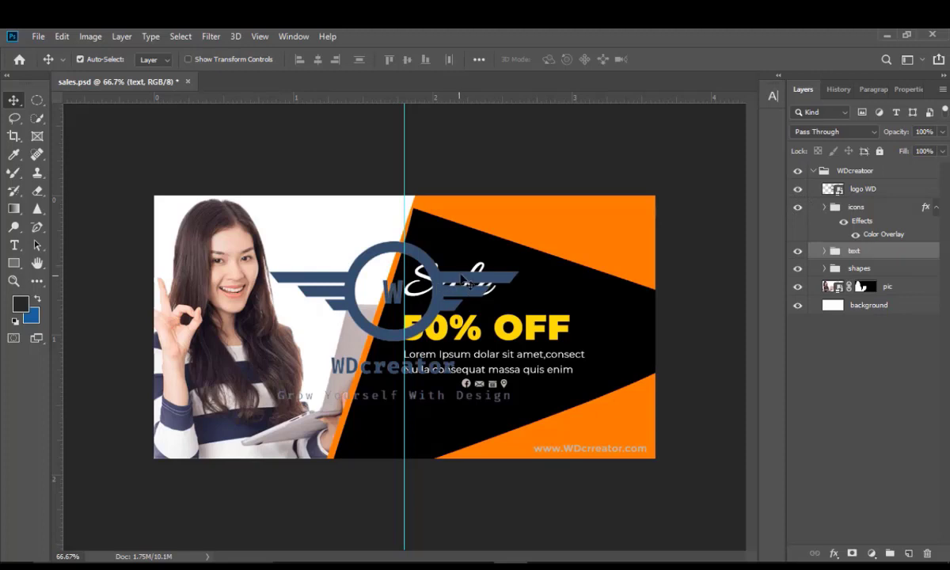
{"action": "left_click", "coordinate": [452, 278]}
{"action": "key", "text": "ctrl+t"}
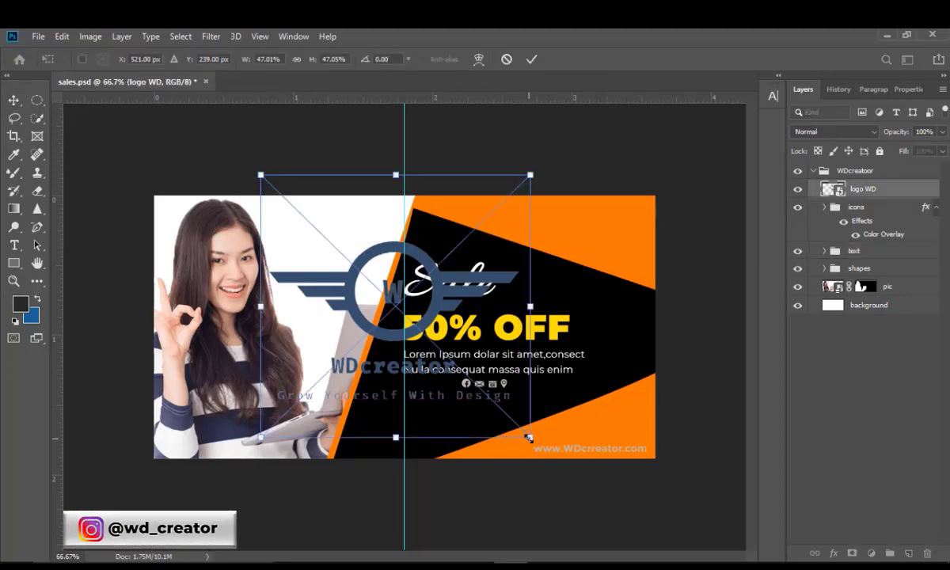
{"action": "left_click_drag", "start_coordinate": [529, 437], "coordinate": [315, 213]}
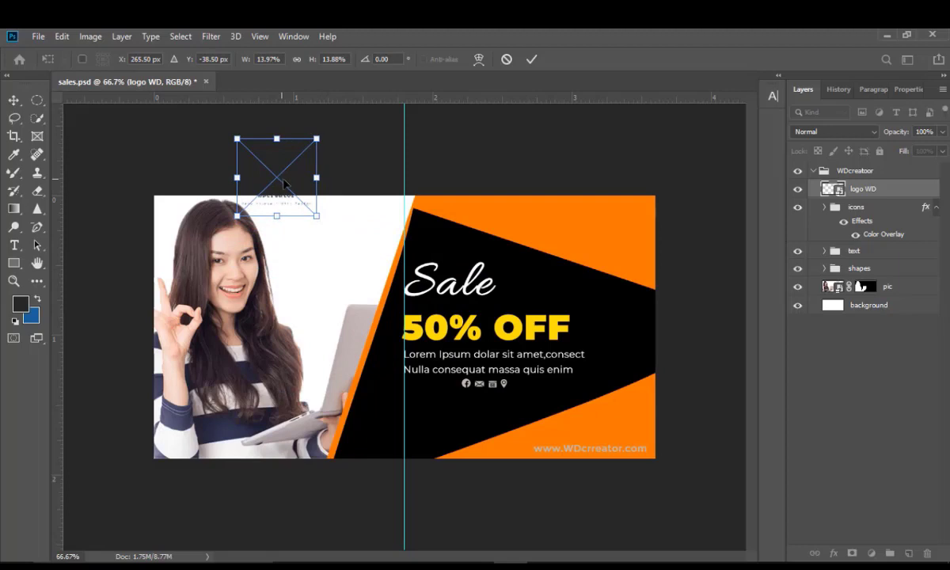
{"action": "left_click_drag", "start_coordinate": [284, 184], "coordinate": [603, 236]}
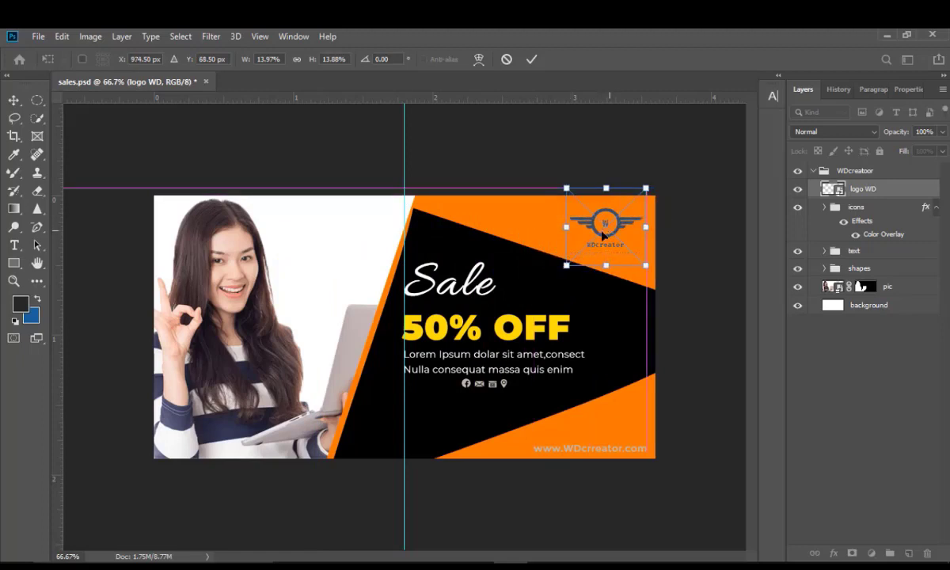
{"action": "key", "text": "Return"}
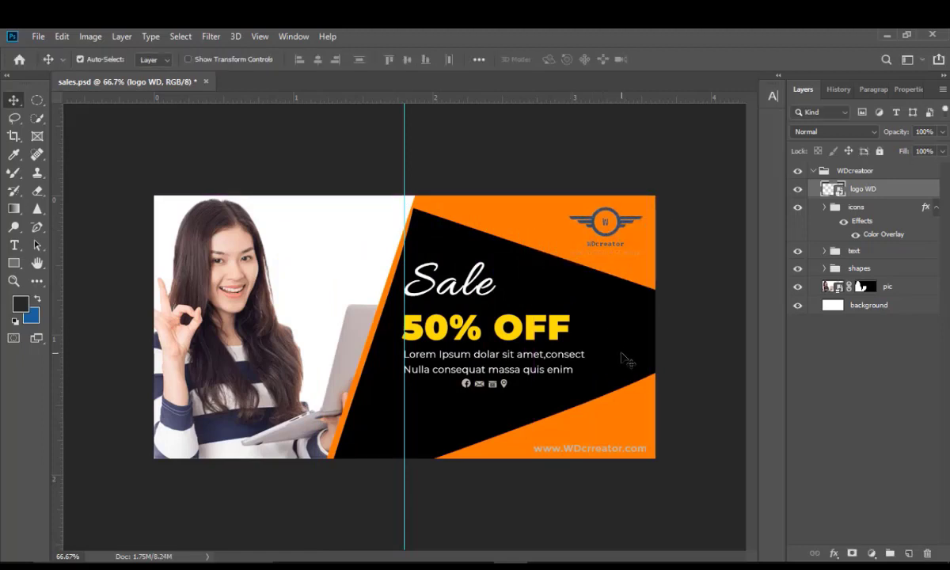
Nudge the logo slightly up and to the right, closer to the banner's upper right corner
{"action": "key", "text": "Up"}
{"action": "key", "text": "Up"}
{"action": "key", "text": "Up"}
{"action": "key", "text": "Up"}
{"action": "key", "text": "Up"}
{"action": "key", "text": "Up"}
{"action": "key", "text": "Up"}
{"action": "key", "text": "Up"}
{"action": "key", "text": "Up"}
{"action": "key", "text": "Up"}
{"action": "key", "text": "Up"}
{"action": "key", "text": "Up"}
{"action": "key", "text": "Up"}
{"action": "key", "text": "Up"}
{"action": "key", "text": "Up"}
{"action": "key", "text": "Right"}
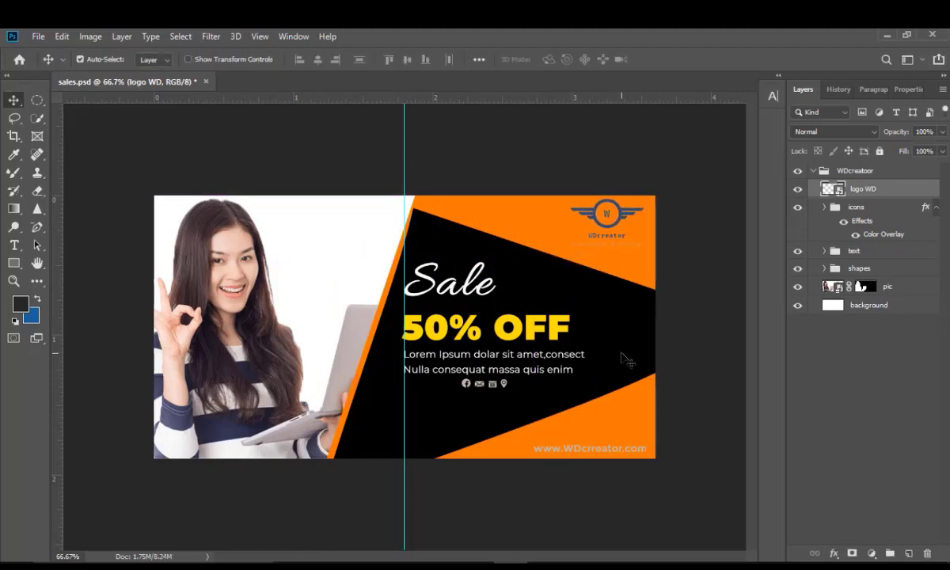
{"action": "key", "text": "Right"}
{"action": "key", "text": "Right"}
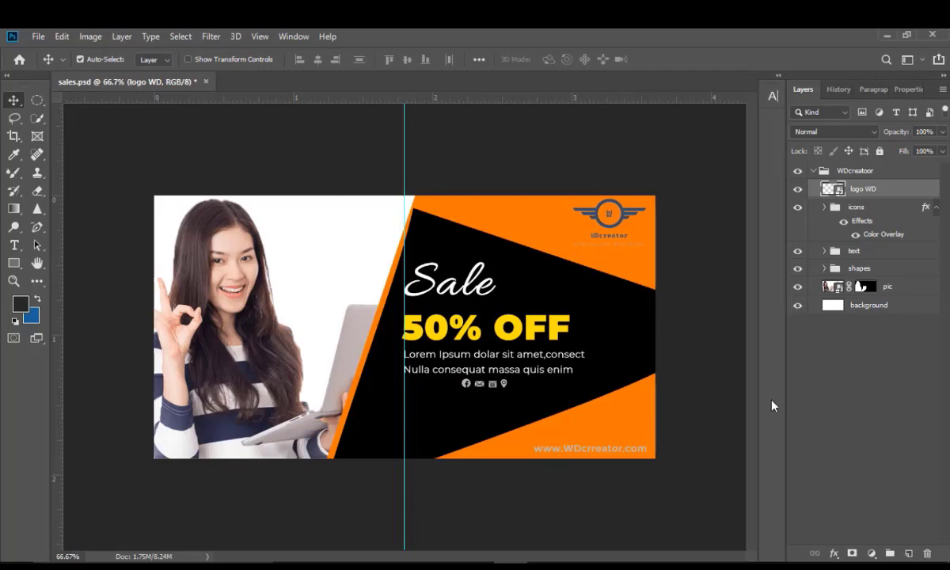
Apply a Color Overlay in near-black 040404 to the logo WD layer
{"action": "left_click", "coordinate": [833, 554]}
{"action": "left_click", "coordinate": [855, 505]}
{"action": "left_click", "coordinate": [736, 276]}
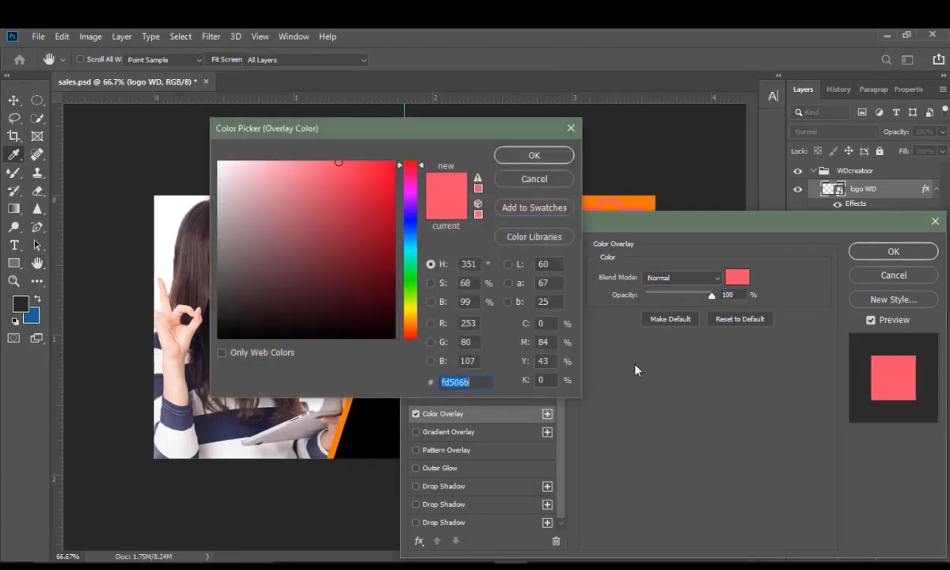
{"action": "left_click", "coordinate": [207, 315]}
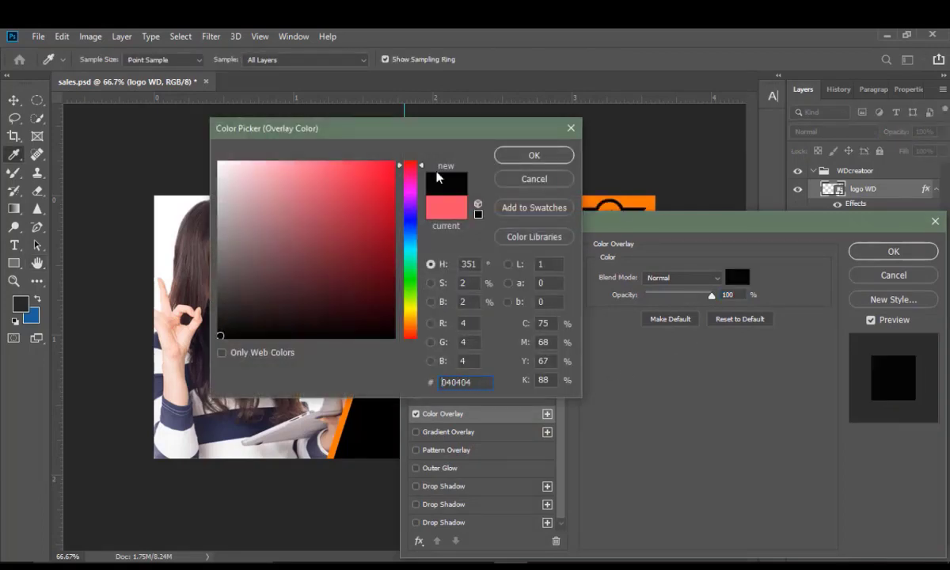
{"action": "left_click", "coordinate": [527, 155]}
{"action": "left_click", "coordinate": [858, 251]}
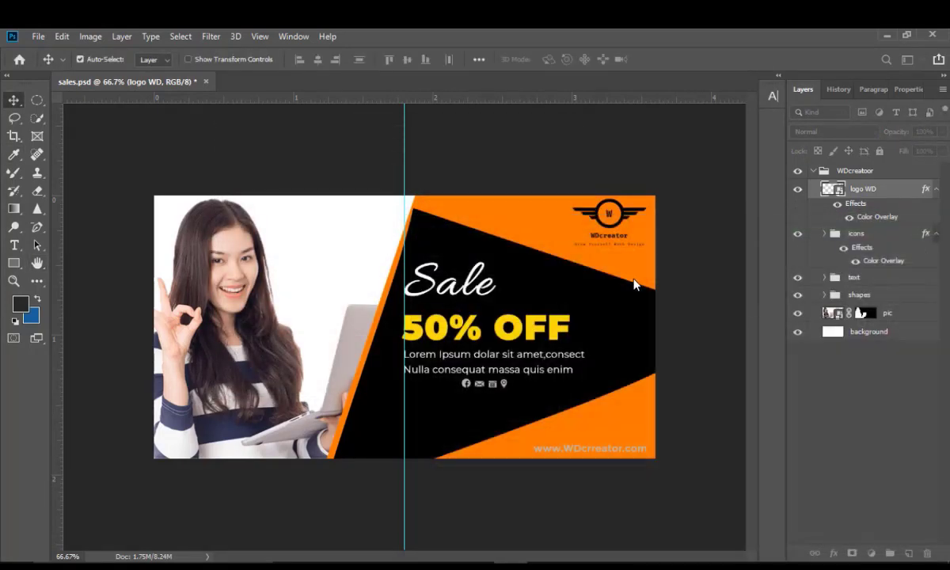
Select the website text at the banner's lower right and set its Color Overlay to near-black 040404
{"action": "double_click", "coordinate": [584, 448]}
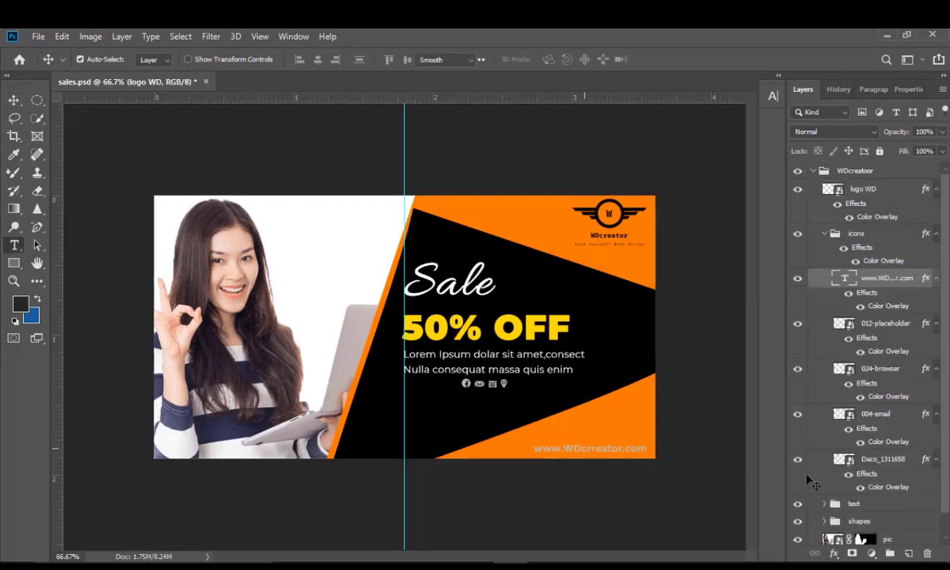
{"action": "left_click", "coordinate": [15, 101]}
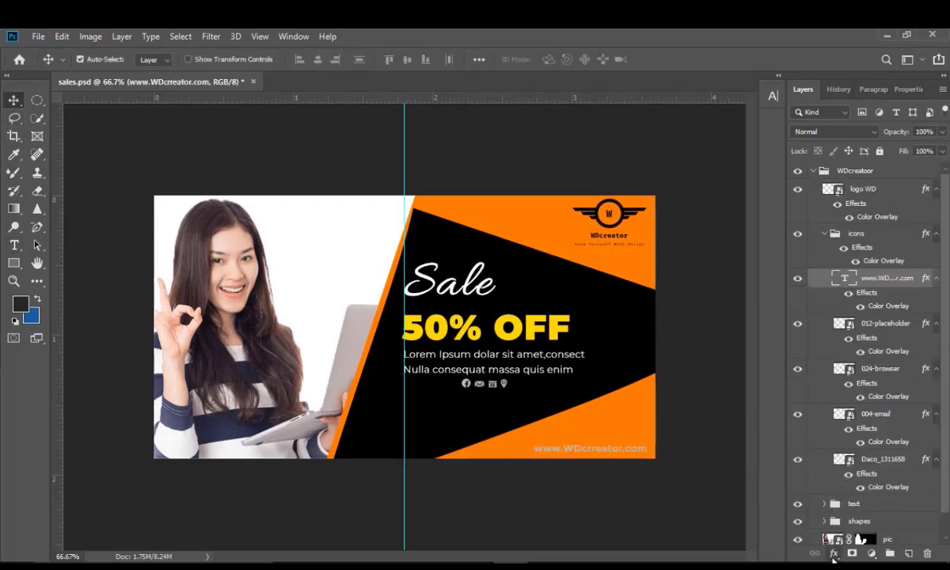
{"action": "left_click", "coordinate": [835, 554]}
{"action": "left_click", "coordinate": [863, 499]}
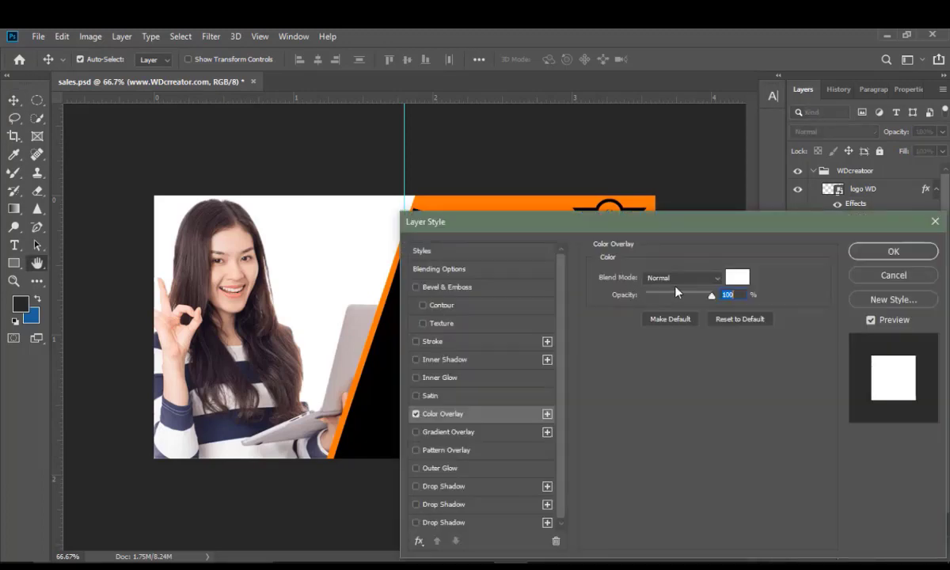
{"action": "left_click", "coordinate": [738, 277]}
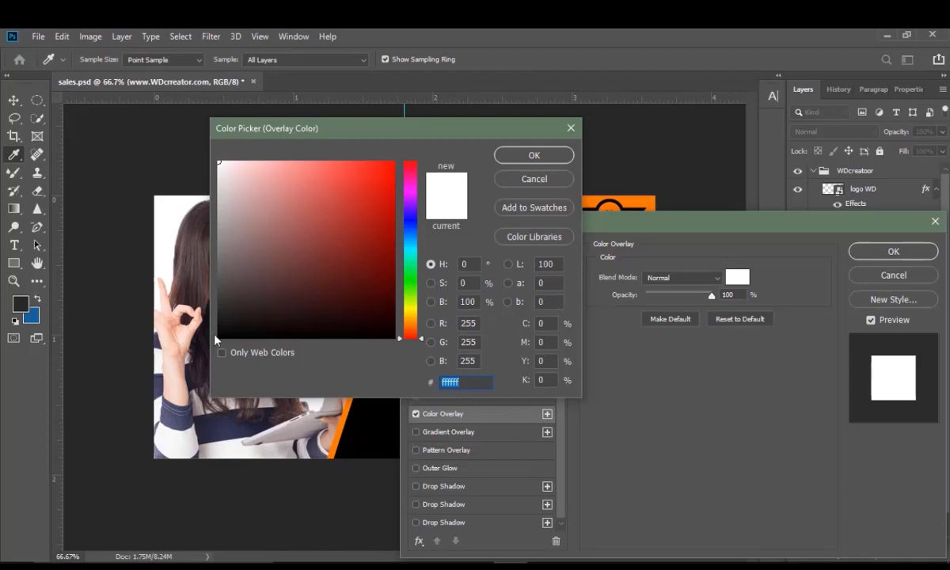
{"action": "left_click", "coordinate": [222, 335]}
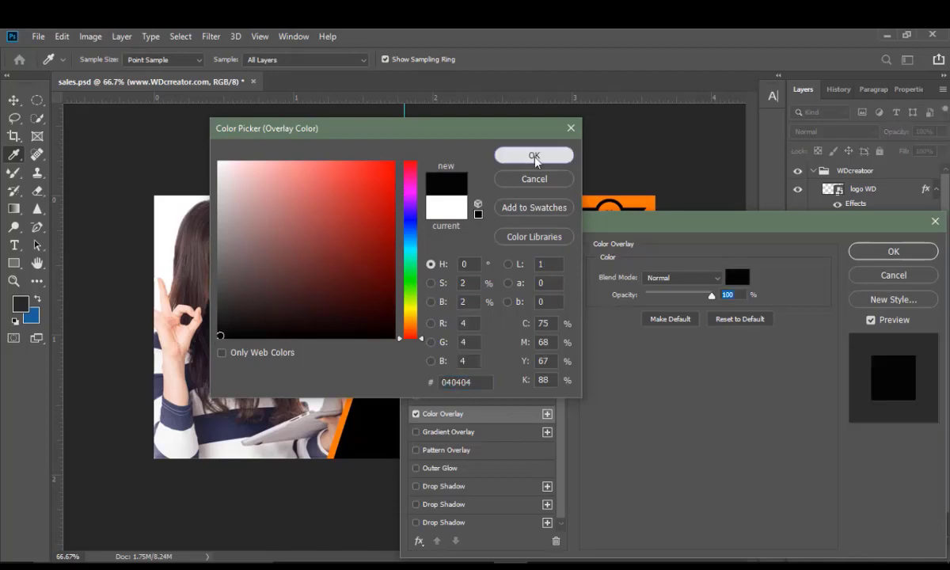
{"action": "left_click", "coordinate": [534, 155]}
{"action": "left_click", "coordinate": [861, 253]}
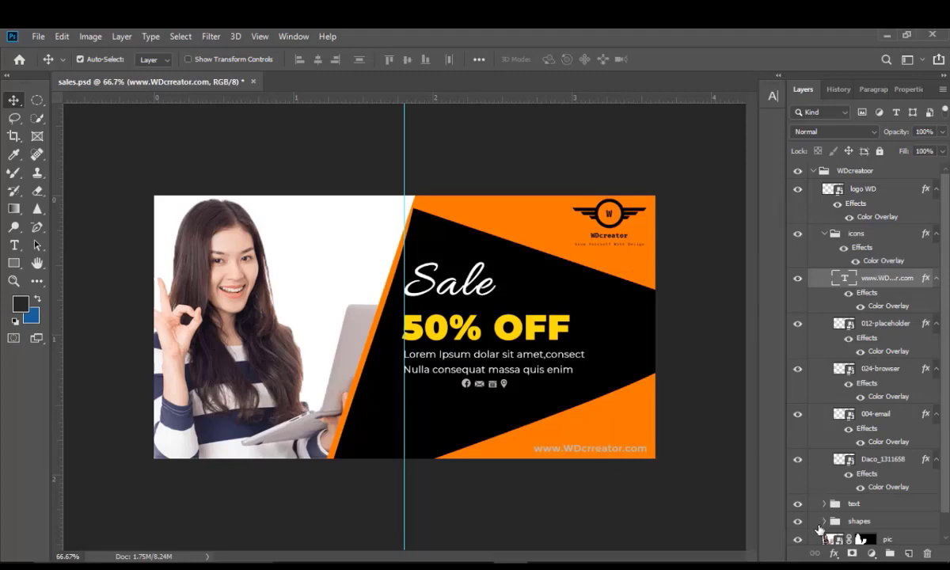
Recheck the website text's Color Overlay and move its layer out of the icons group, directly below logo WD
{"action": "left_click", "coordinate": [834, 553]}
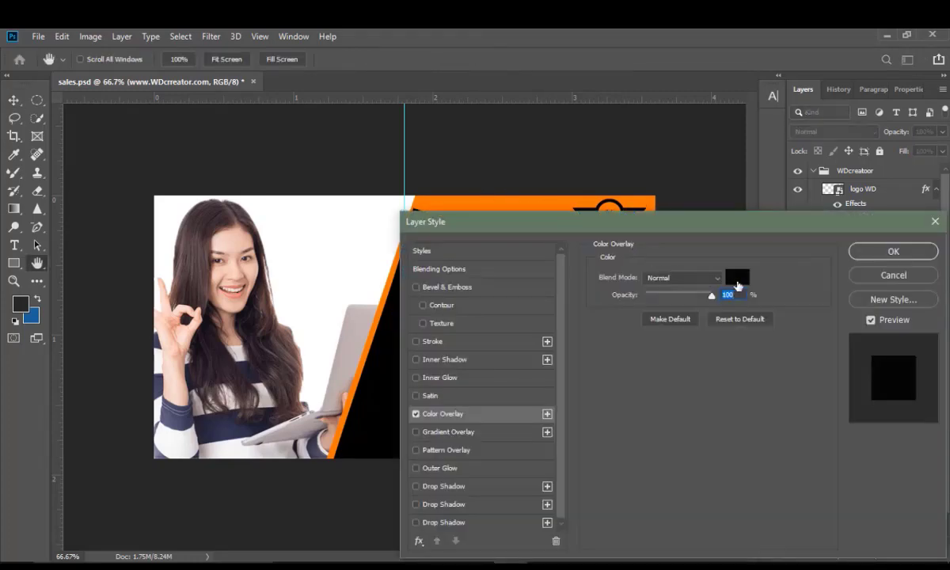
{"action": "left_click", "coordinate": [893, 251]}
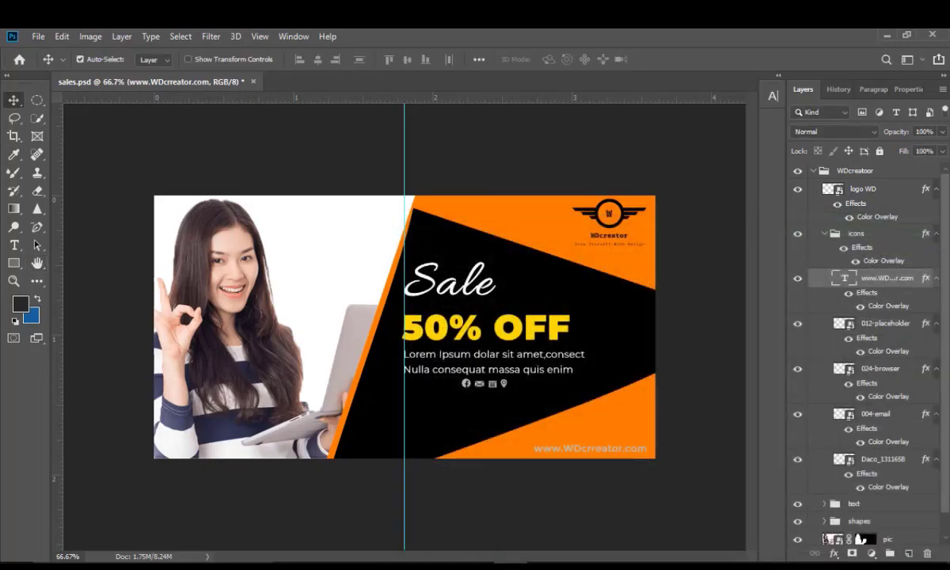
{"action": "left_click_drag", "start_coordinate": [879, 281], "coordinate": [875, 222]}
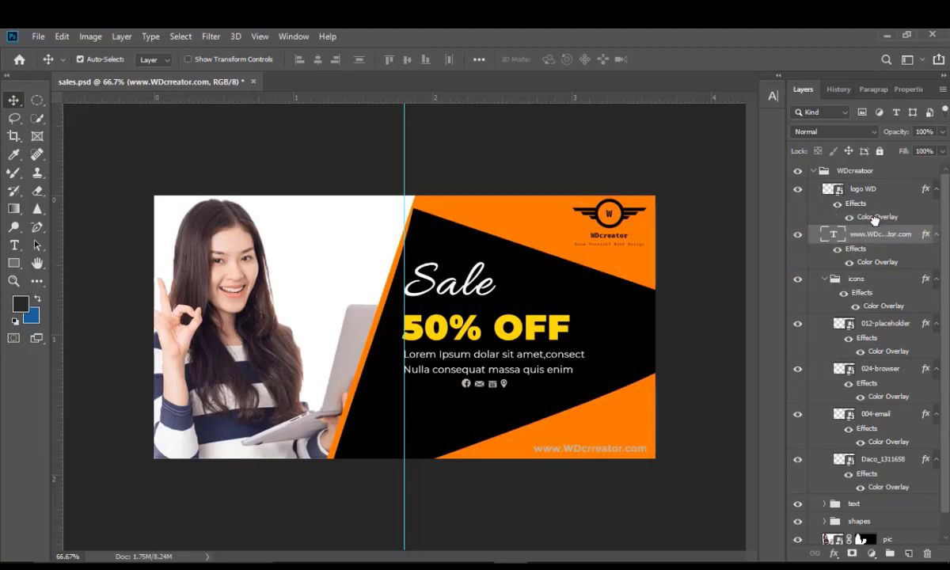